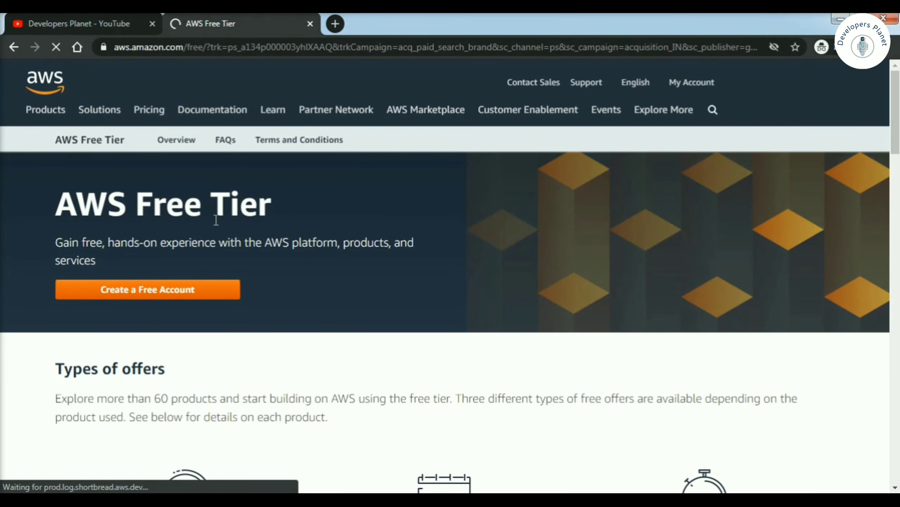
# Step: Browse the AWS Free Tier offers, including 750 hours of EC2, and start creating a free account
pyautogui.tripleClick(215, 200)
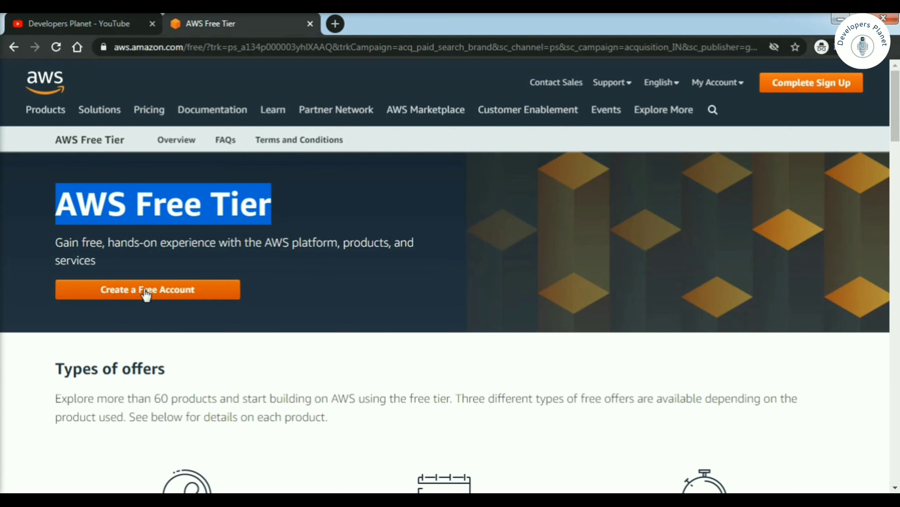
pyautogui.scroll(-5, 219, 365)
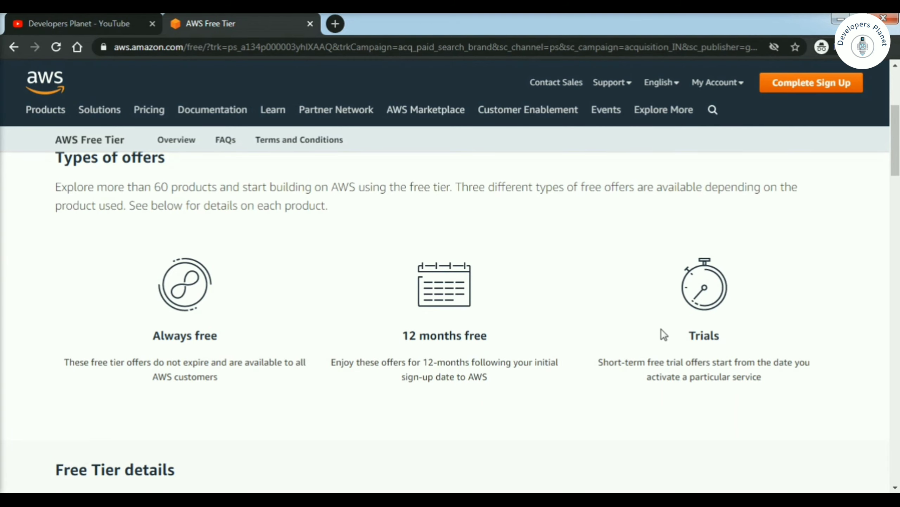
pyautogui.scroll(-7, 609, 399)
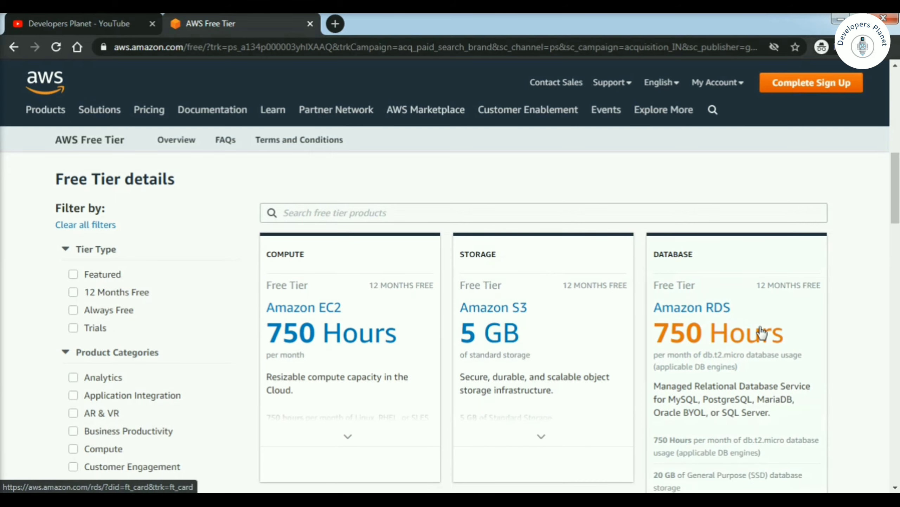
pyautogui.scroll(-5, 761, 333)
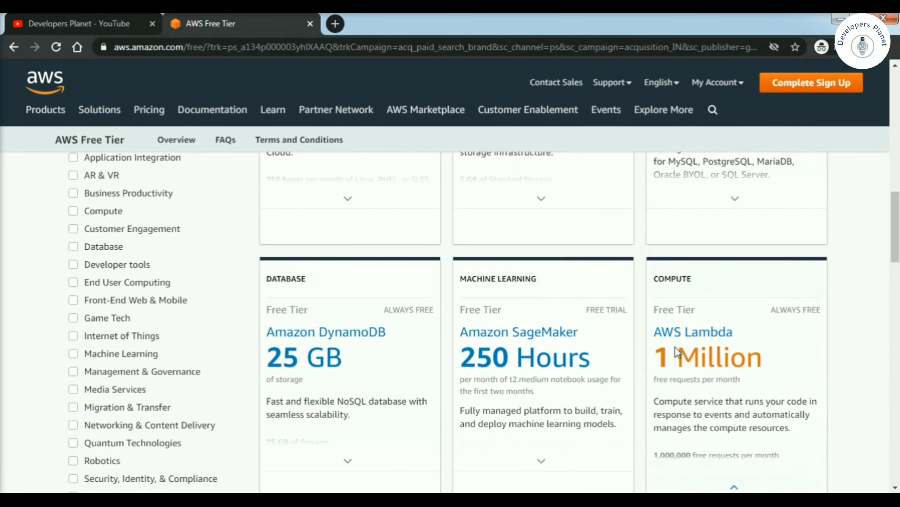
pyautogui.scroll(-8, 667, 349)
pyautogui.scroll(10, 658, 356)
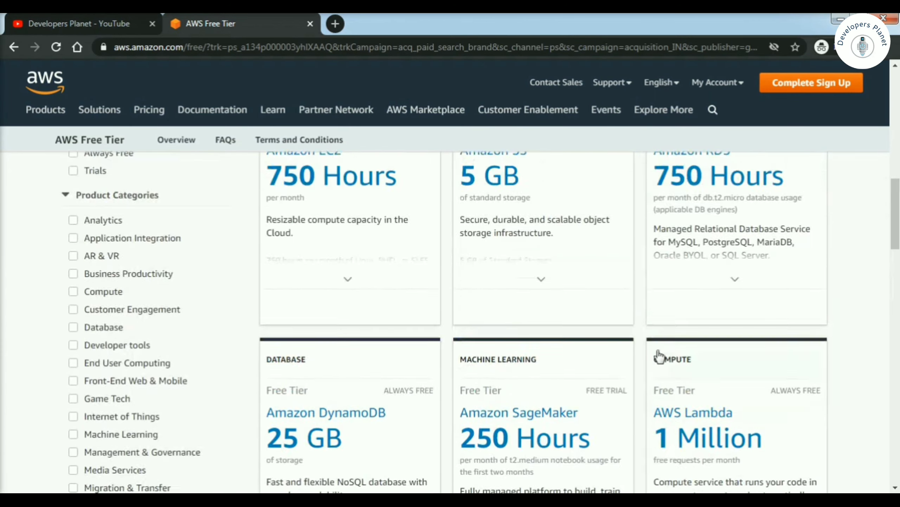
pyautogui.scroll(15, 660, 355)
pyautogui.click(155, 297)
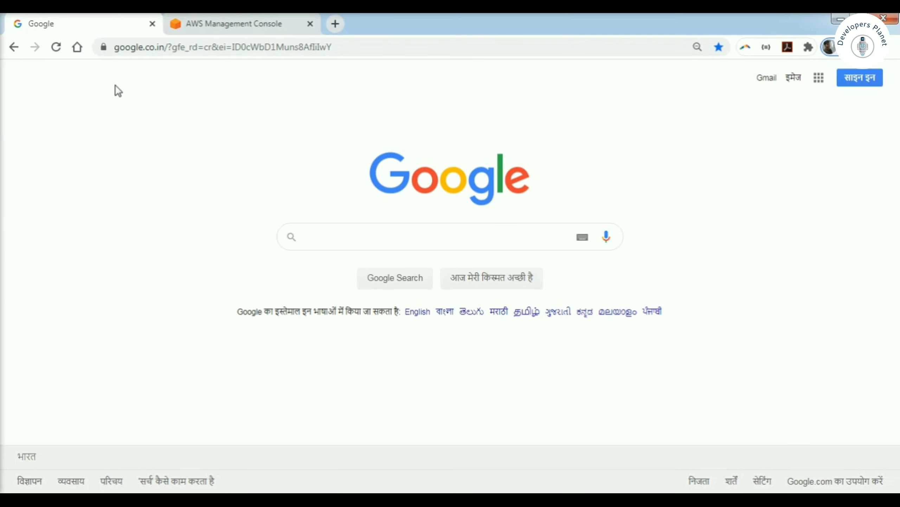
# Step: Confirm the account and the US East (N. Virginia) region, then launch a virtual machine
pyautogui.click(234, 26)
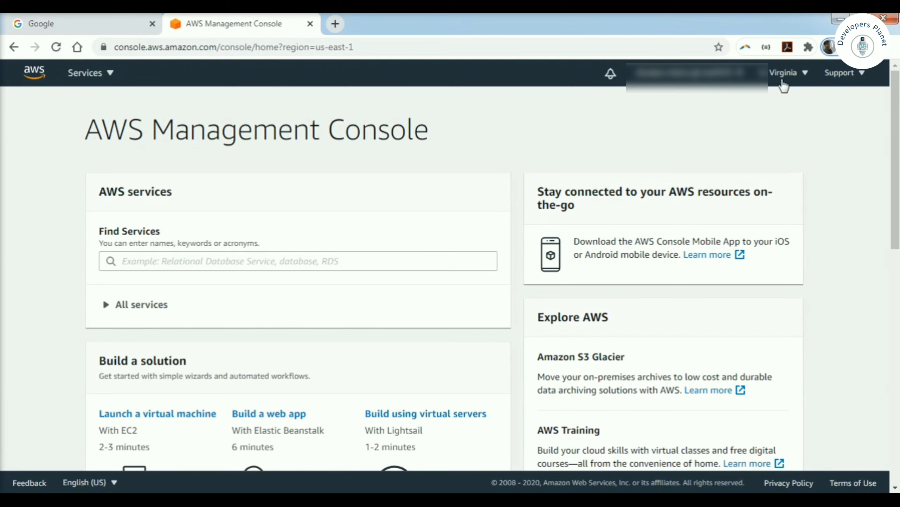
pyautogui.click(746, 75)
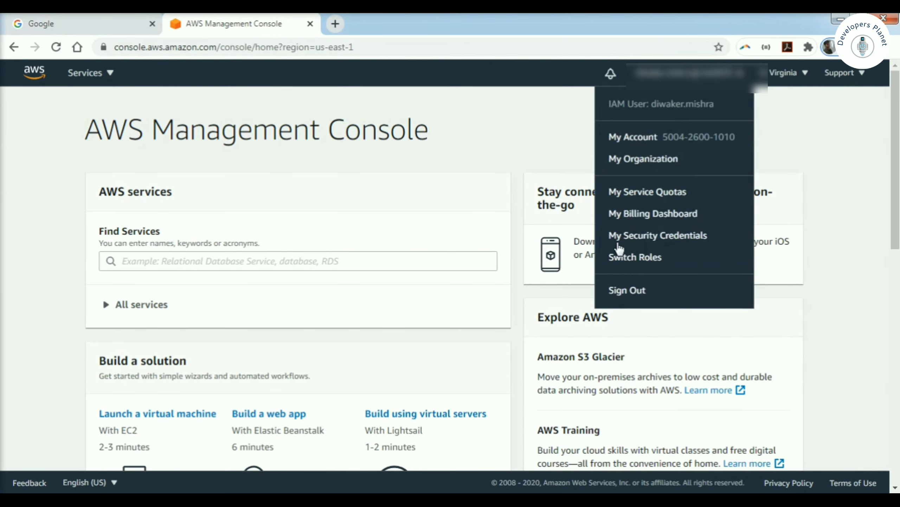
pyautogui.click(812, 115)
pyautogui.click(804, 74)
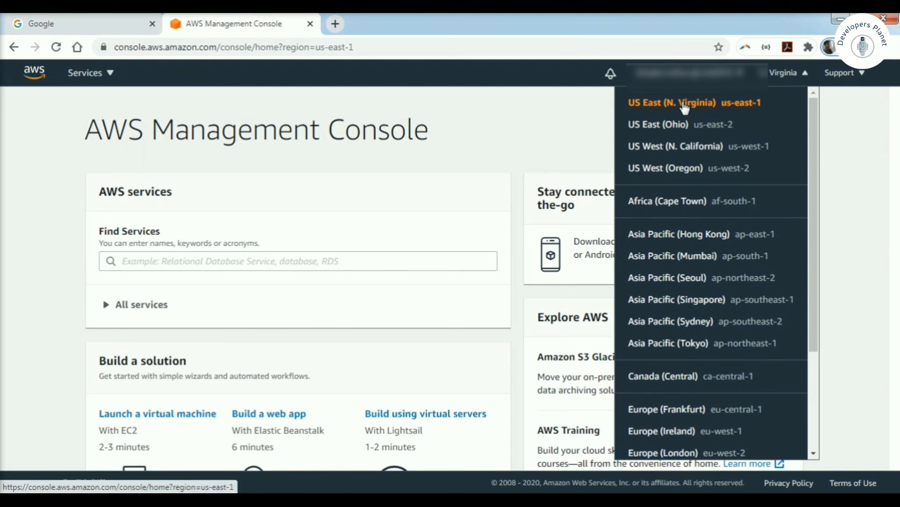
pyautogui.click(524, 120)
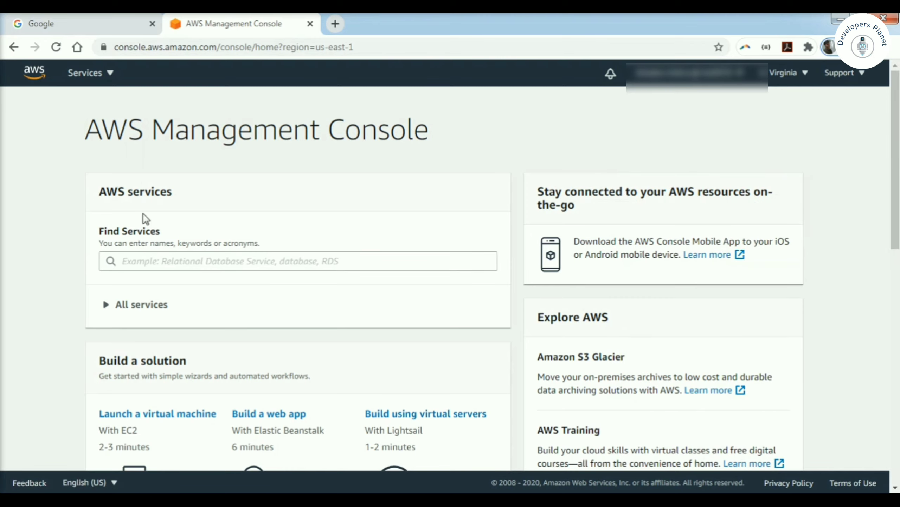
pyautogui.scroll(-5, 32, 324)
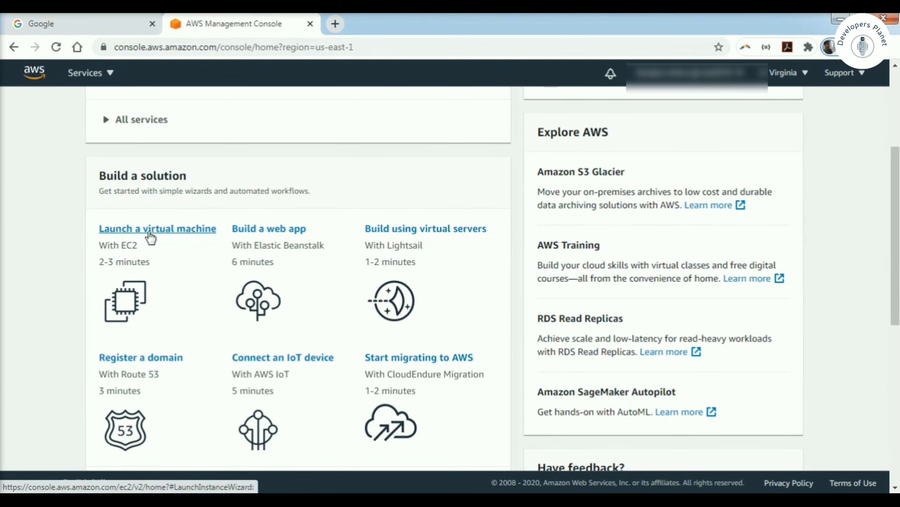
pyautogui.click(150, 235)
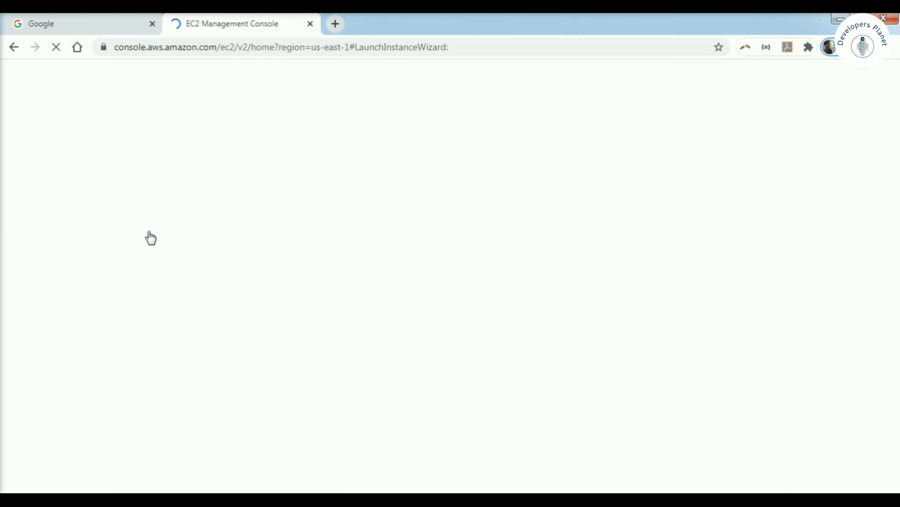
# Step: Search the machine images for Ubuntu and select Ubuntu Server 20.04 LTS
pyautogui.click(831, 501)
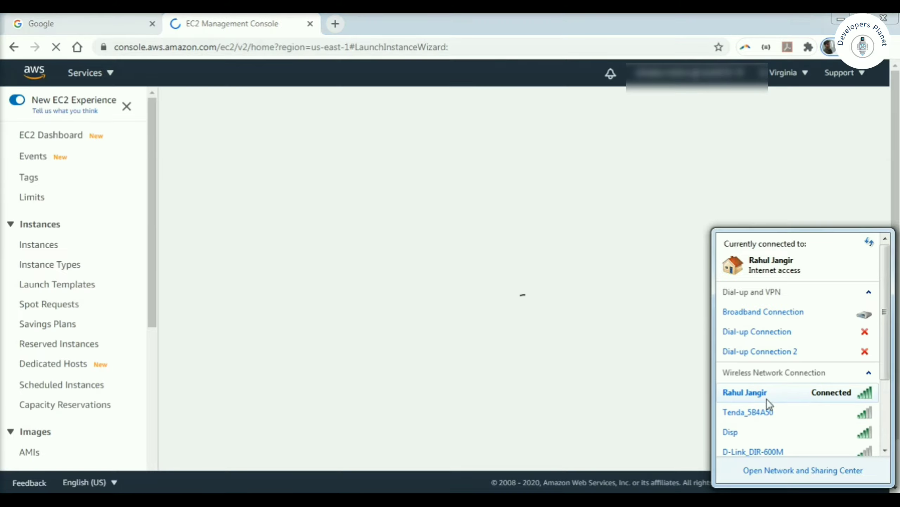
pyautogui.click(488, 327)
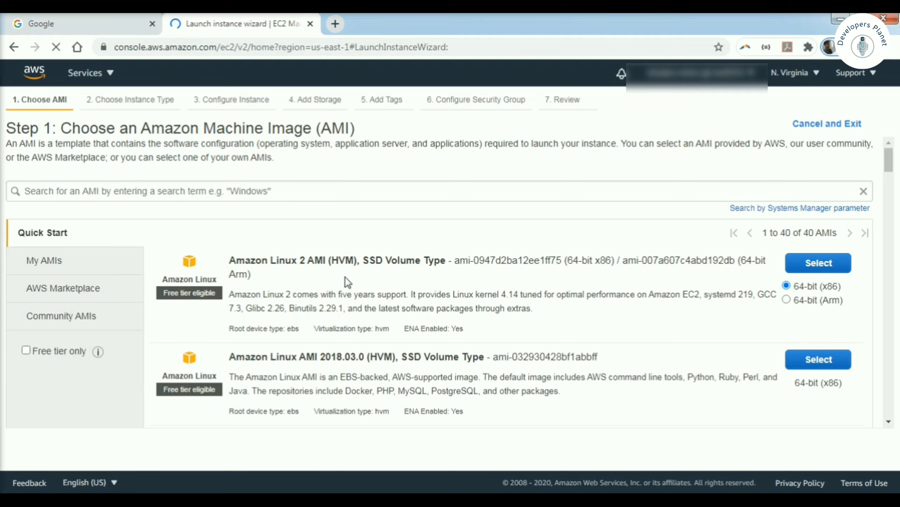
pyautogui.click(86, 188)
pyautogui.write('ubuntu')
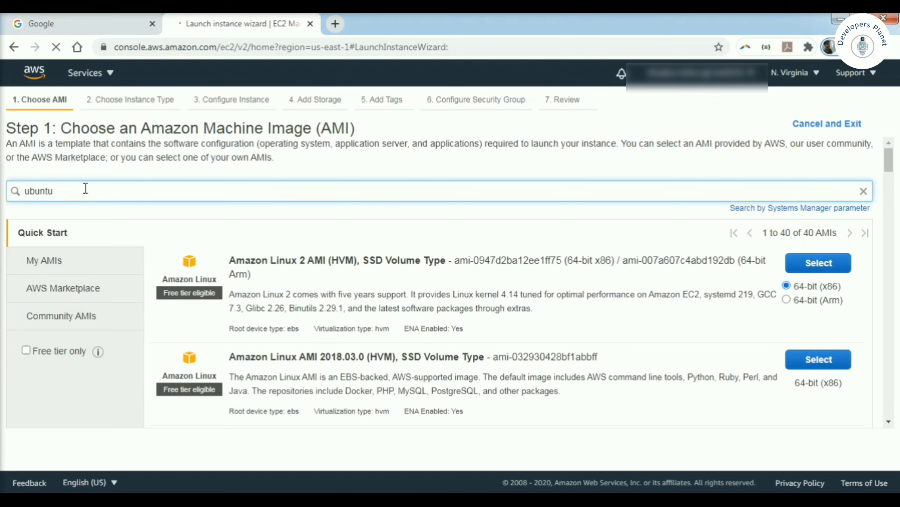
pyautogui.press('Return')
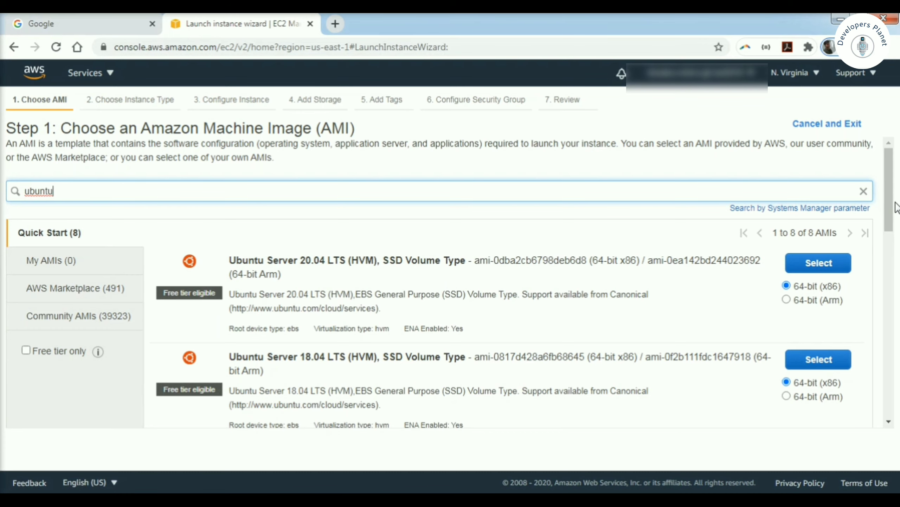
pyautogui.scroll(-5, 895, 208)
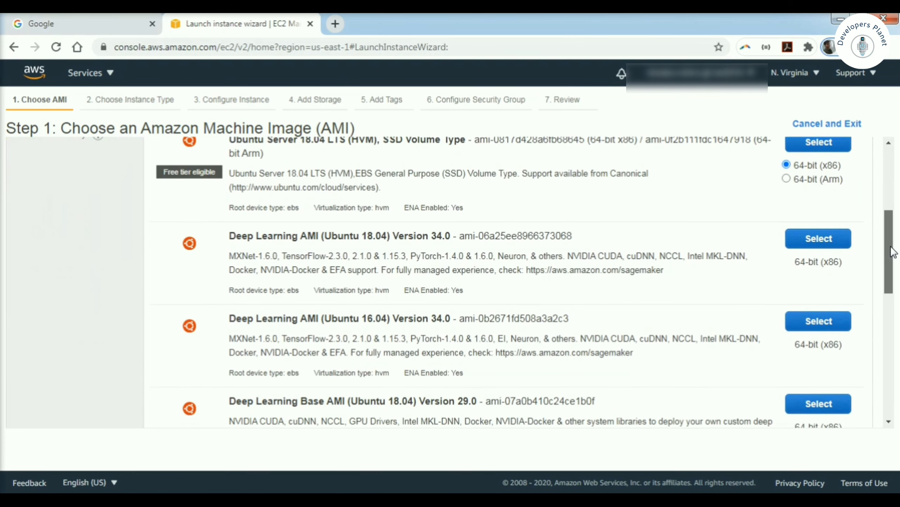
pyautogui.moveTo(888, 254); pyautogui.dragTo(888, 184)
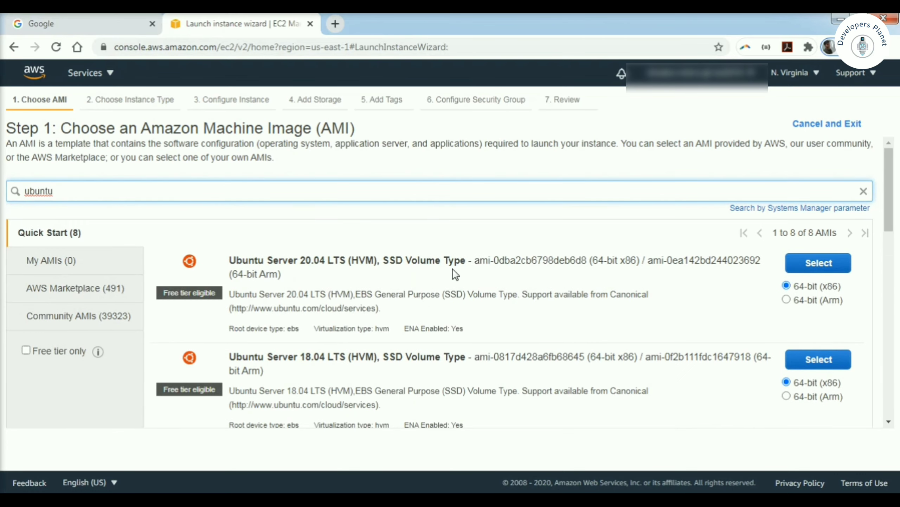
pyautogui.click(820, 268)
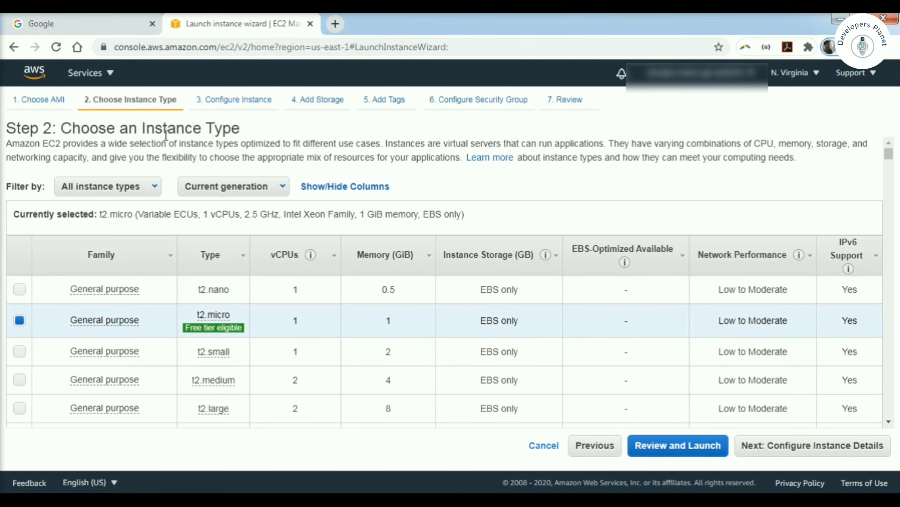
# Step: Keep the free-tier t2.micro type and continue to Configure Instance Details
pyautogui.moveTo(200, 326)
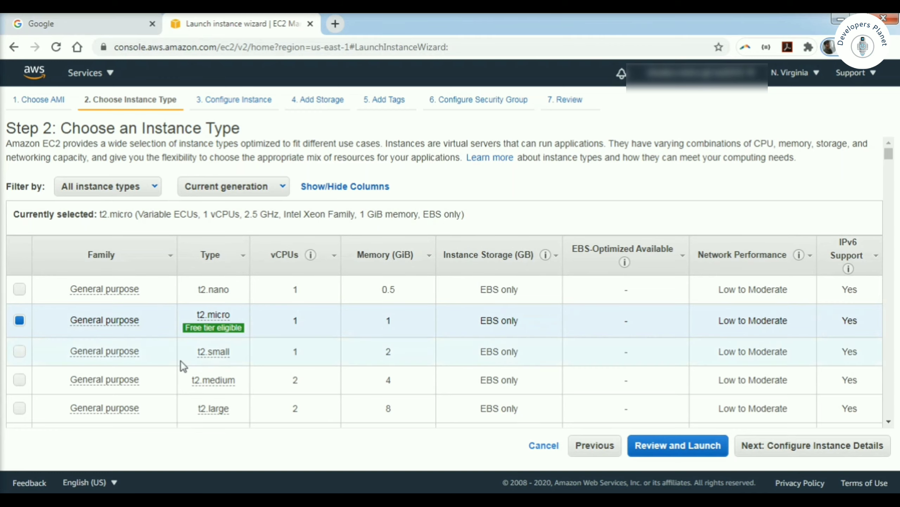
pyautogui.moveTo(106, 349)
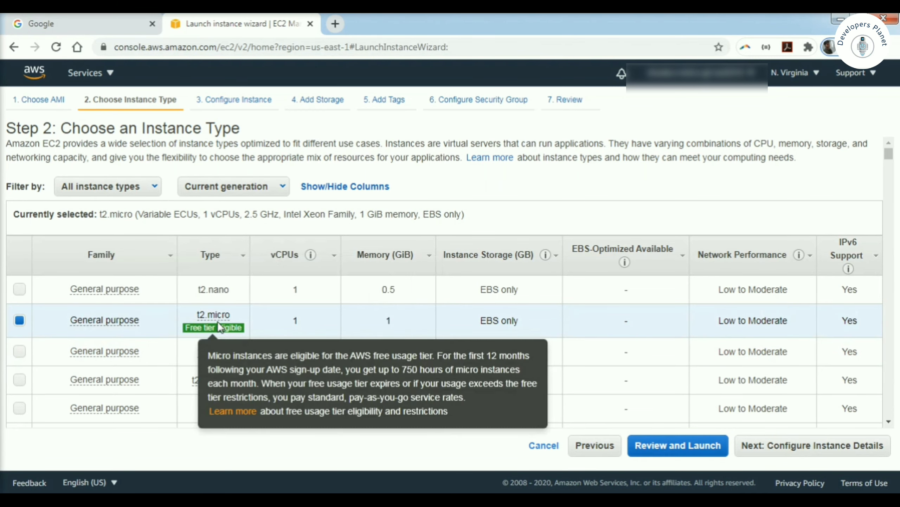
pyautogui.moveTo(246, 325)
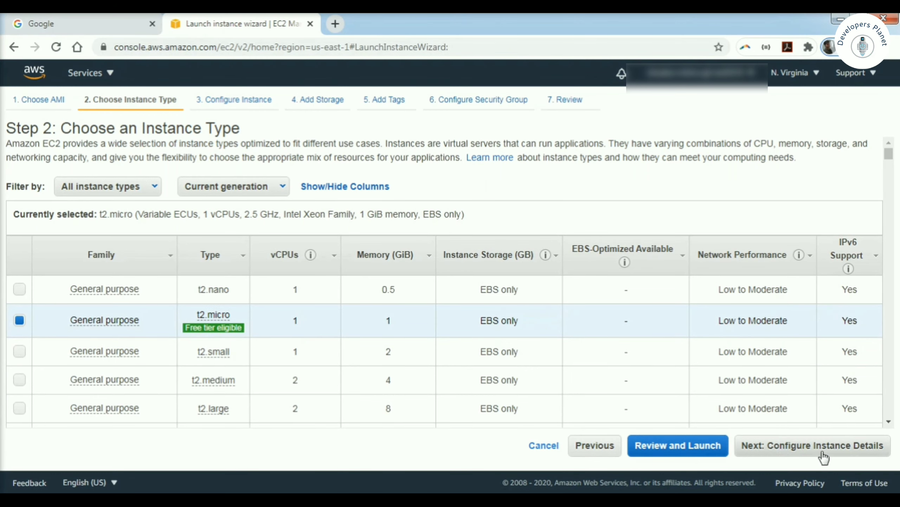
pyautogui.click(823, 455)
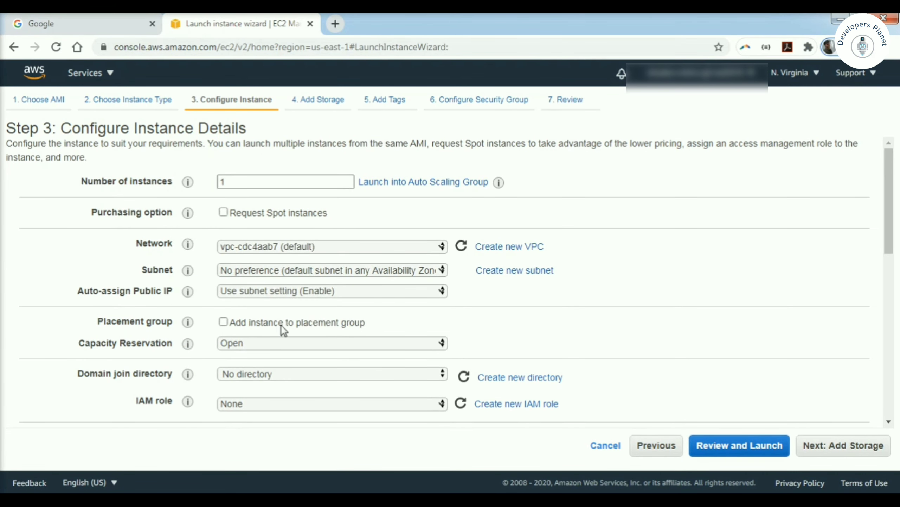
# Step: Set the root volume size to 30 GiB in the storage settings
pyautogui.click(831, 450)
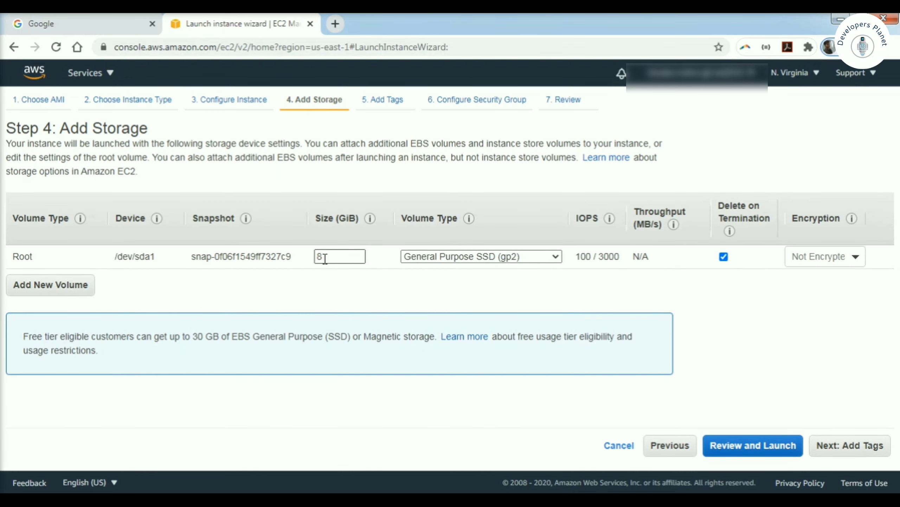
pyautogui.doubleClick(334, 257)
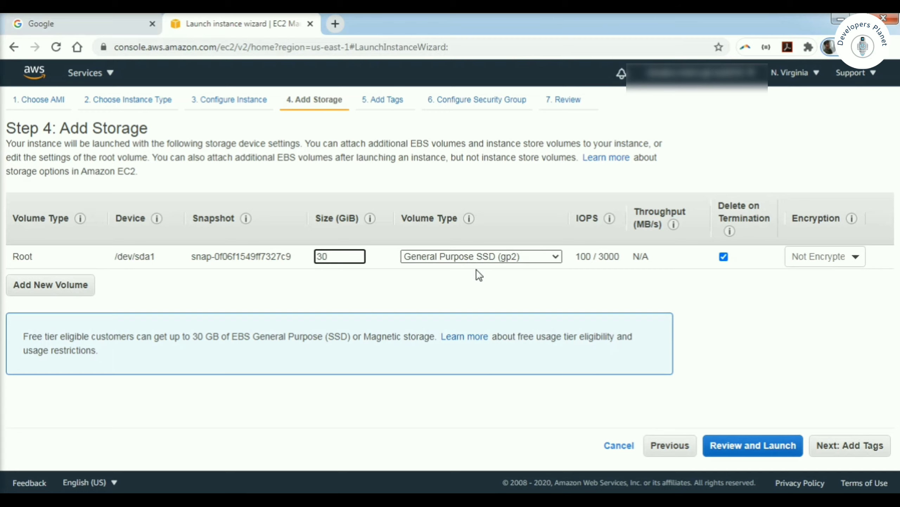
pyautogui.click(431, 281)
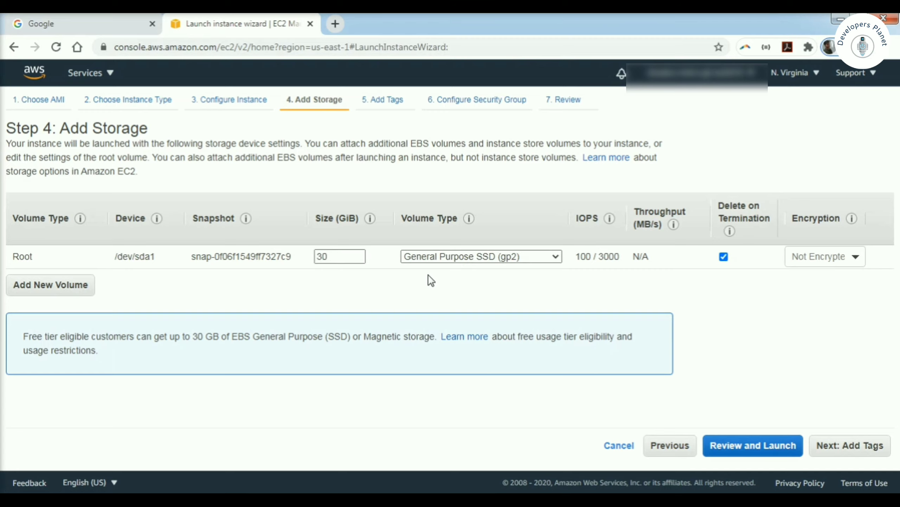
pyautogui.click(851, 446)
# Step: Add a Name tag with value TestUbuntuVM and continue to the security group step
pyautogui.click(31, 308)
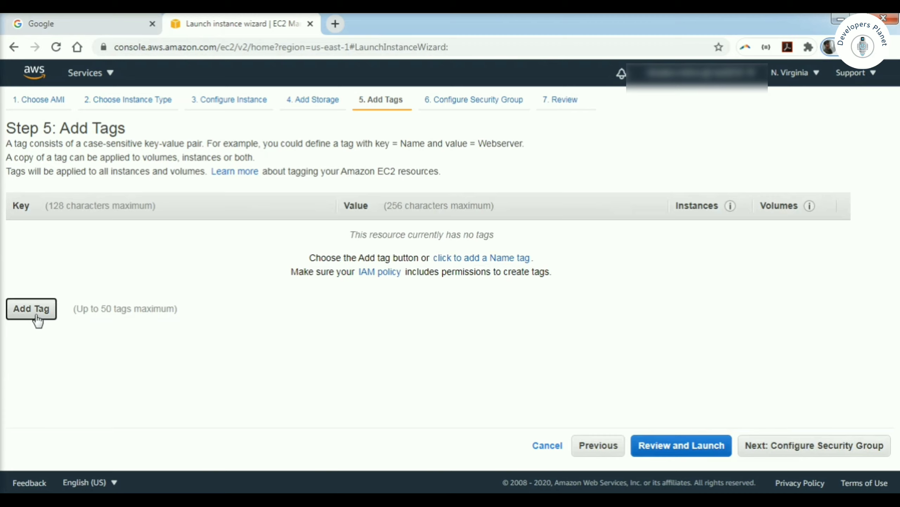
pyautogui.write('Nam')
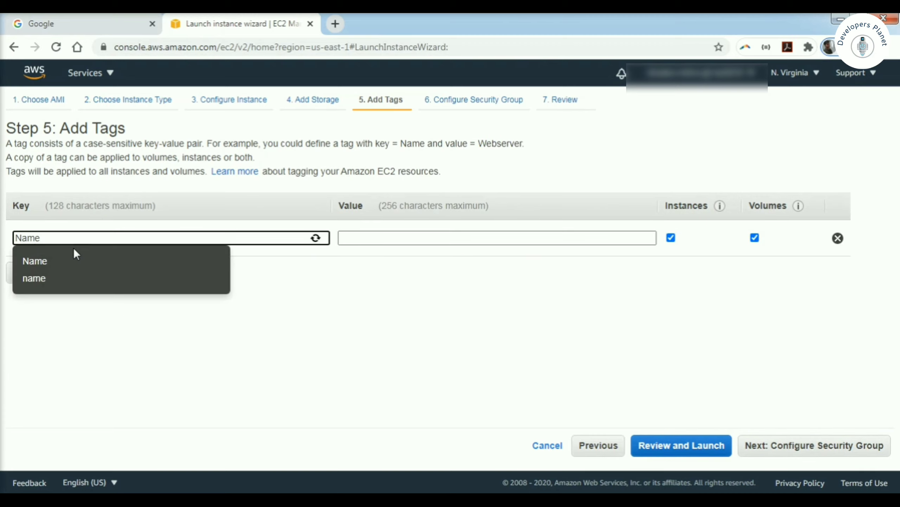
pyautogui.write('e')
pyautogui.click(59, 258)
pyautogui.click(377, 237)
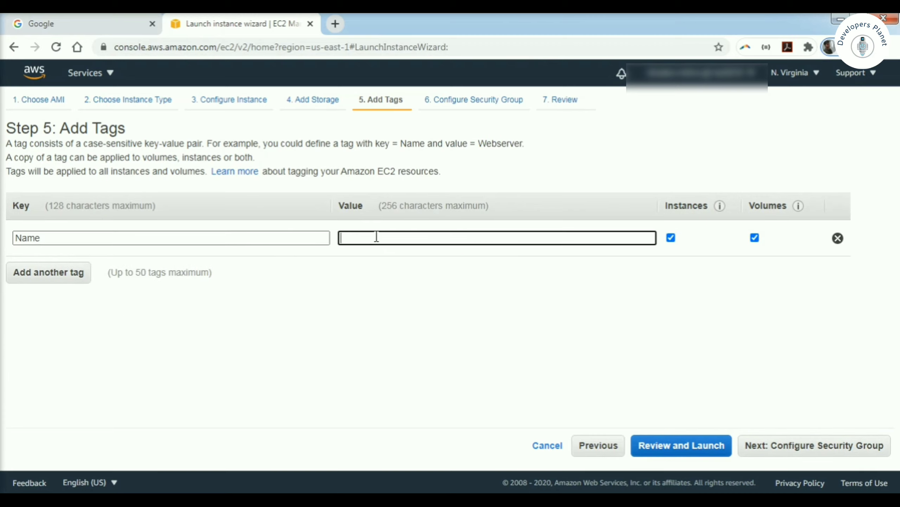
pyautogui.write('TestUbuntuVM')
pyautogui.click(802, 447)
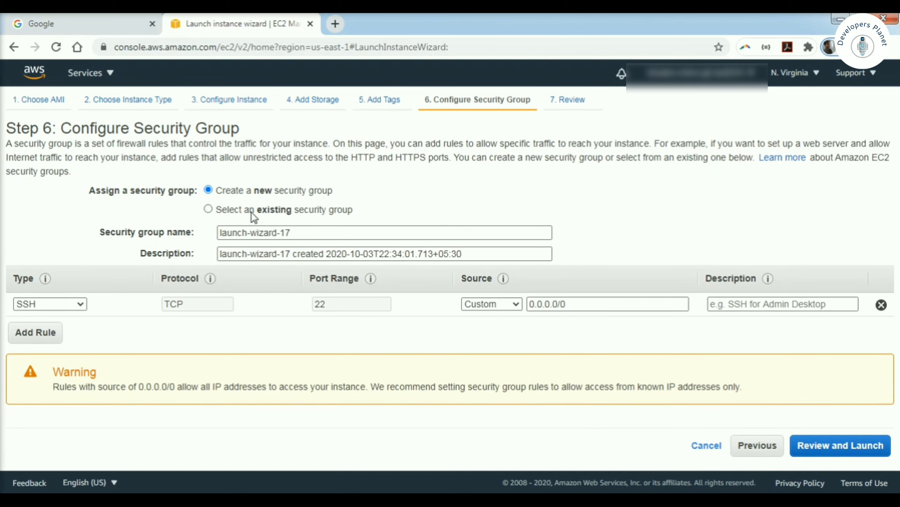
# Step: Add HTTP (port 80) and HTTPS (port 443) inbound rules to security group launch-wizard-17
pyautogui.click(209, 210)
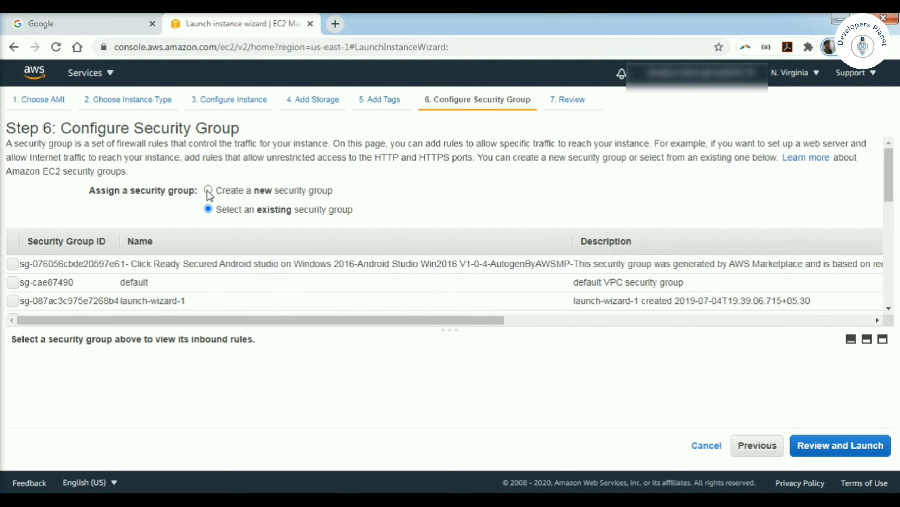
pyautogui.click(208, 191)
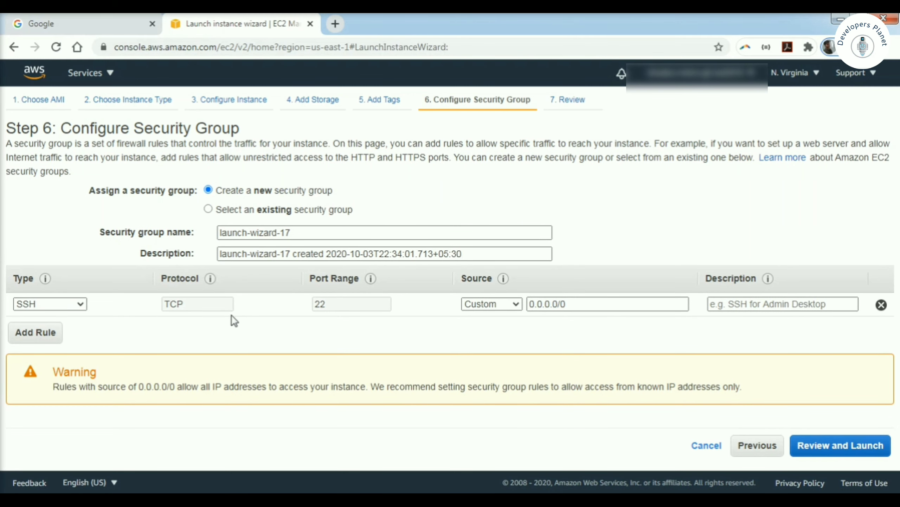
pyautogui.click(57, 333)
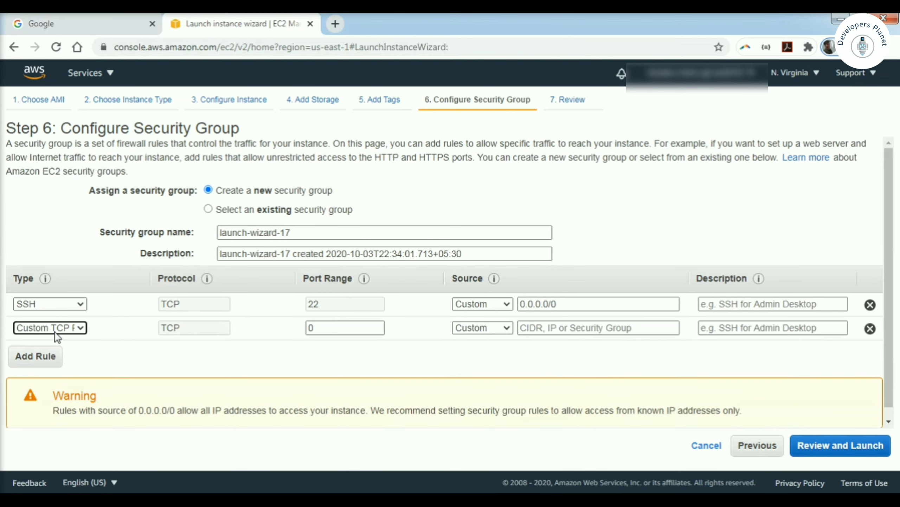
pyautogui.click(79, 329)
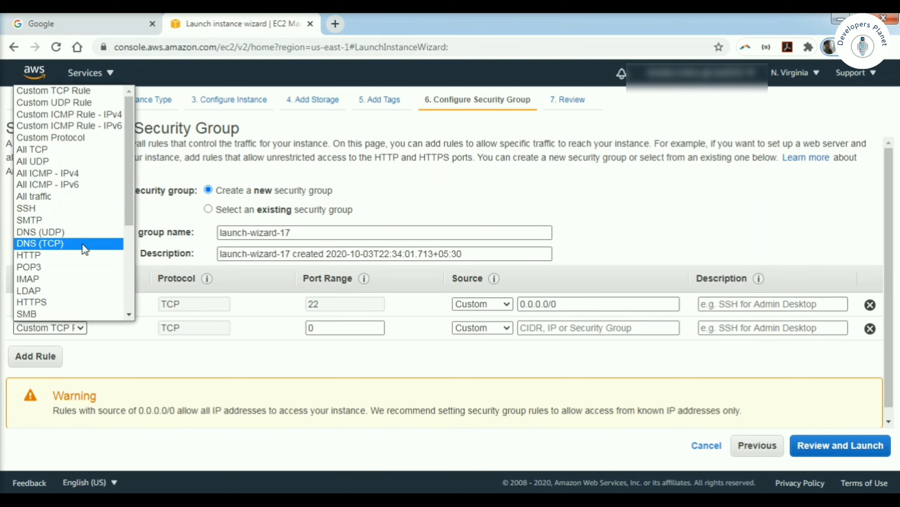
pyautogui.click(44, 256)
pyautogui.click(39, 356)
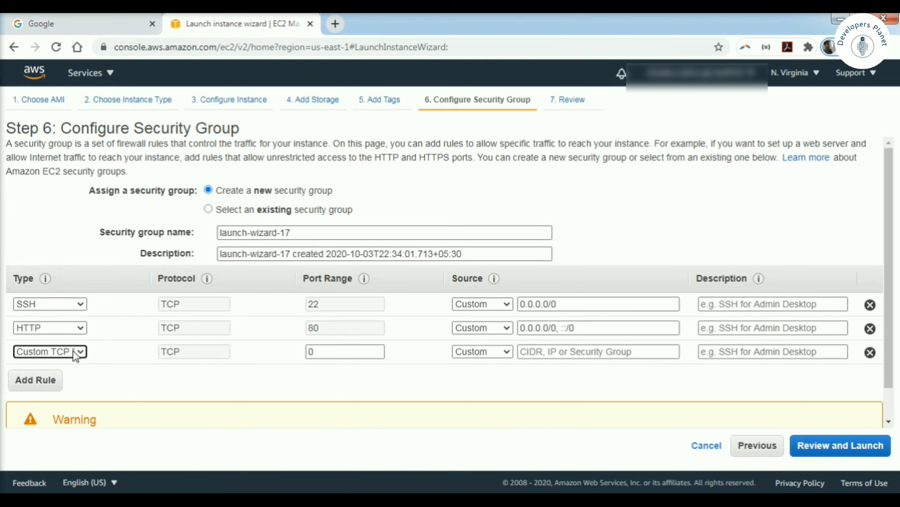
pyautogui.click(75, 351)
pyautogui.click(73, 327)
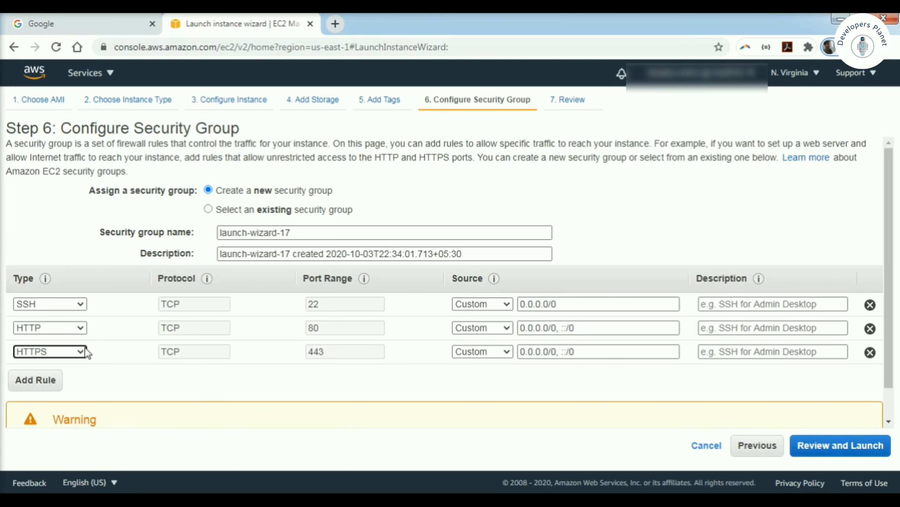
# Step: Open the Step 7 launch review and scroll down to the Security Groups summary
pyautogui.click(827, 454)
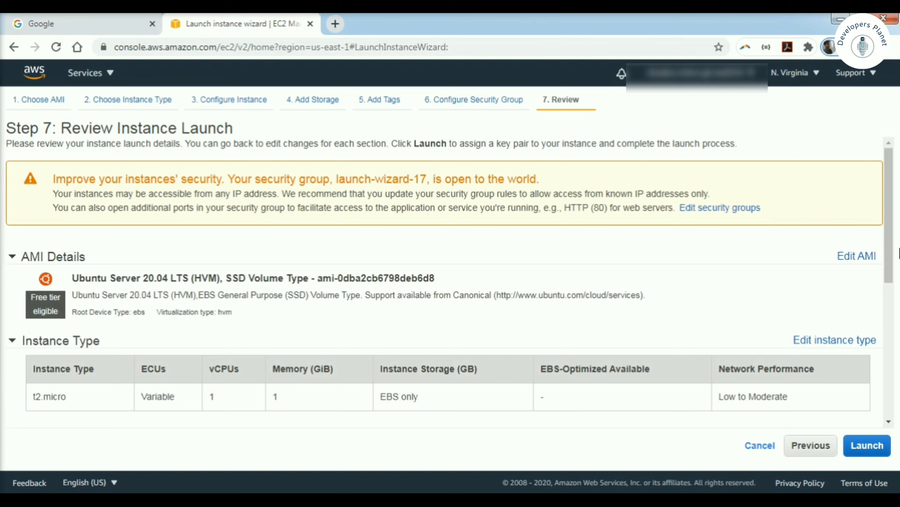
pyautogui.moveTo(899, 253); pyautogui.dragTo(885, 396)
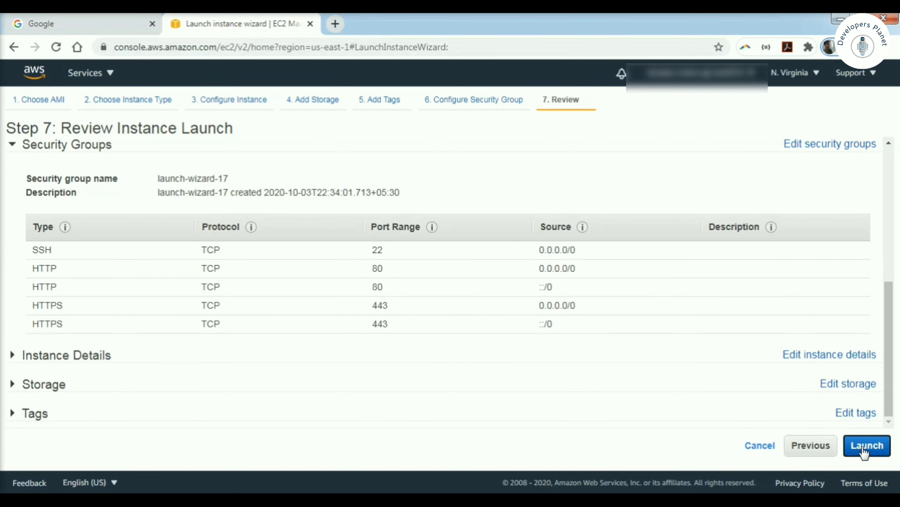
# Step: Create a new key pair named testUbuntuVM and download its testUbuntuVM.pem file
pyautogui.click(864, 447)
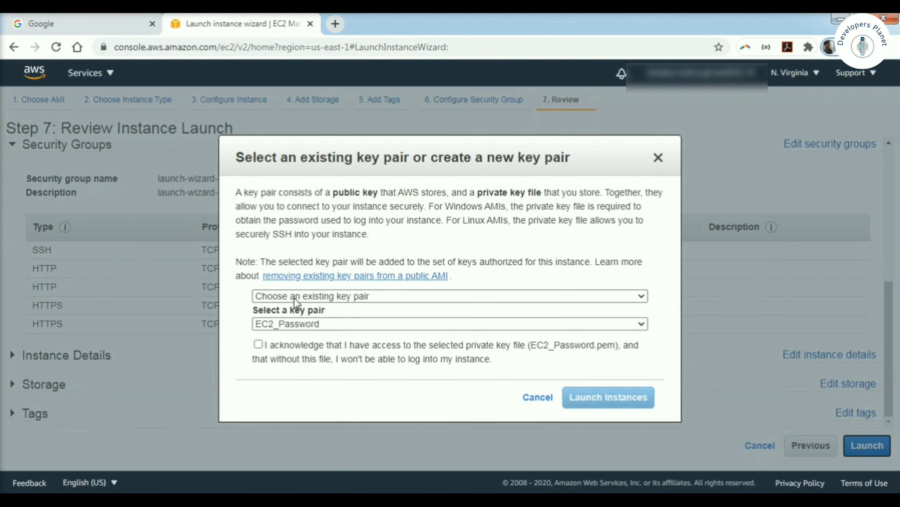
pyautogui.click(334, 297)
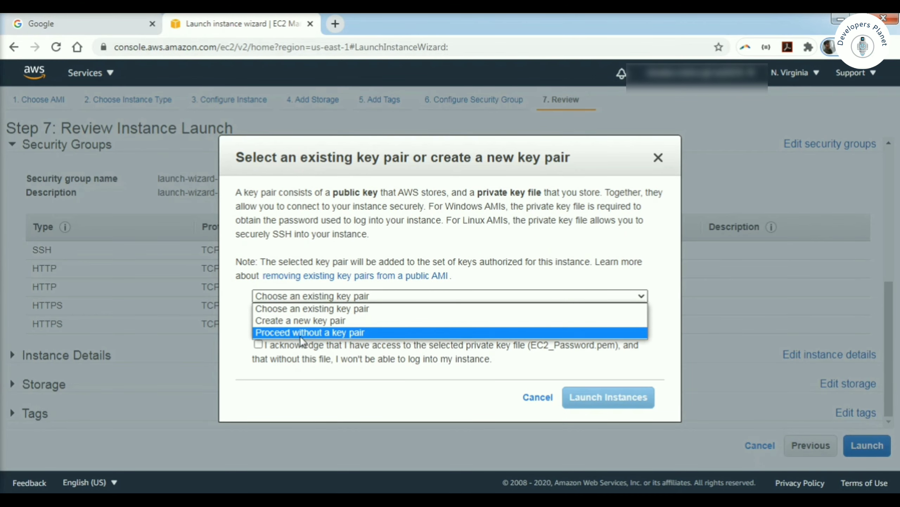
pyautogui.click(314, 321)
pyautogui.write('testubuntuVM')
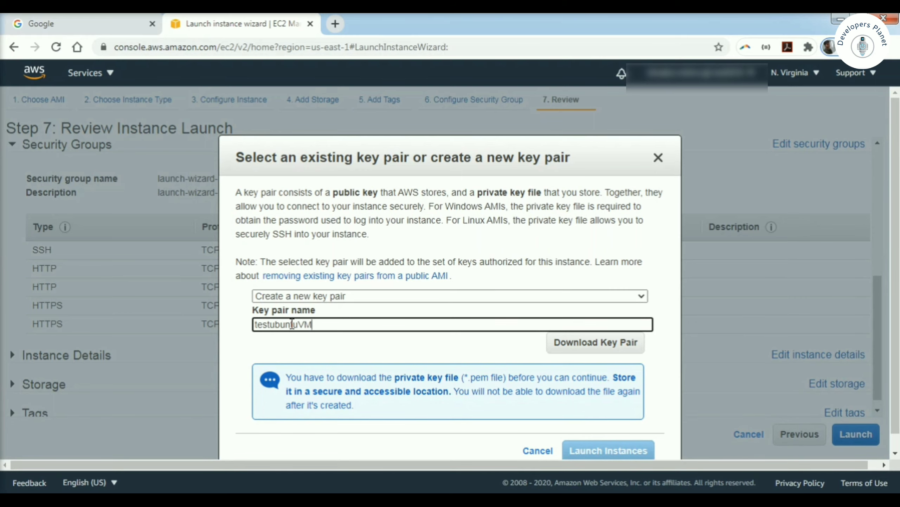
pyautogui.press('Left')
pyautogui.press('BackSpace')
pyautogui.write('U')
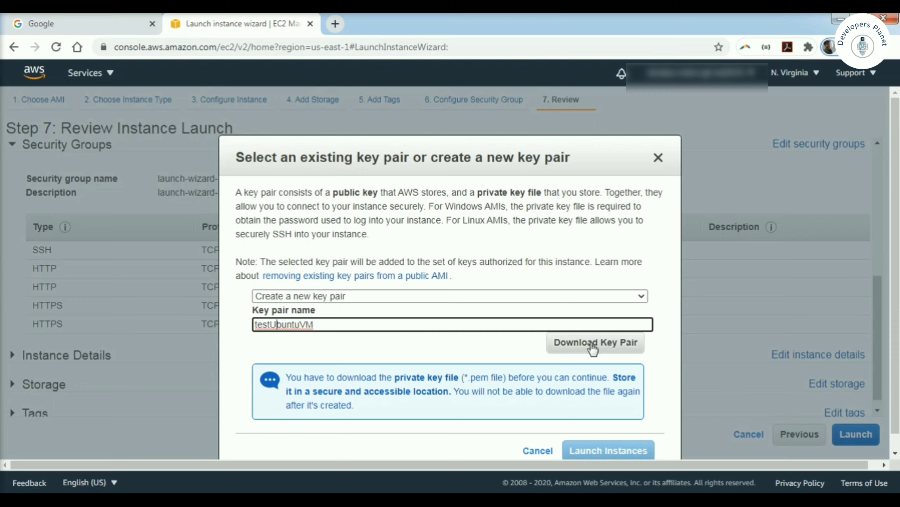
pyautogui.click(456, 348)
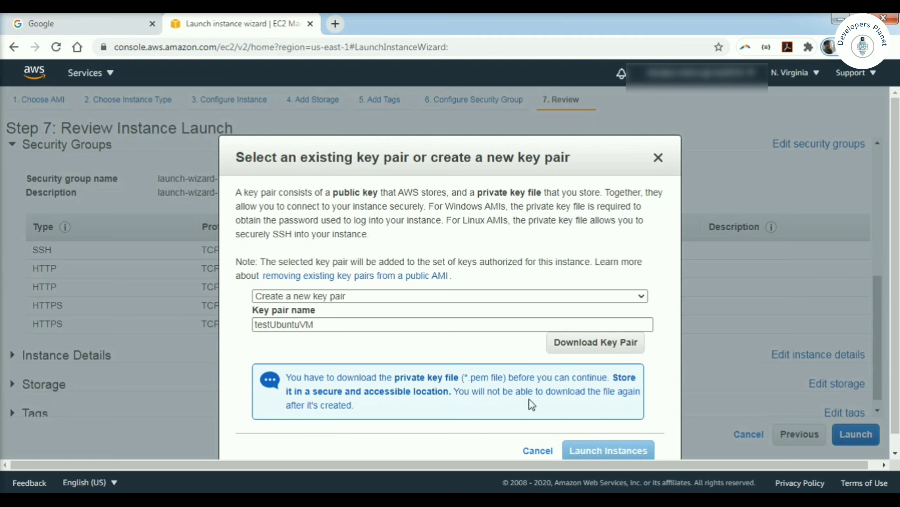
pyautogui.moveTo(483, 391); pyautogui.dragTo(561, 391)
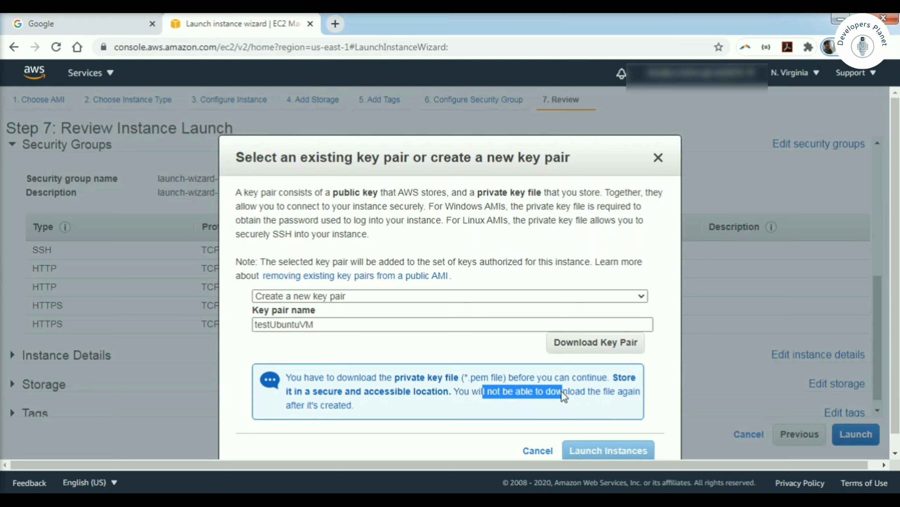
pyautogui.click(595, 346)
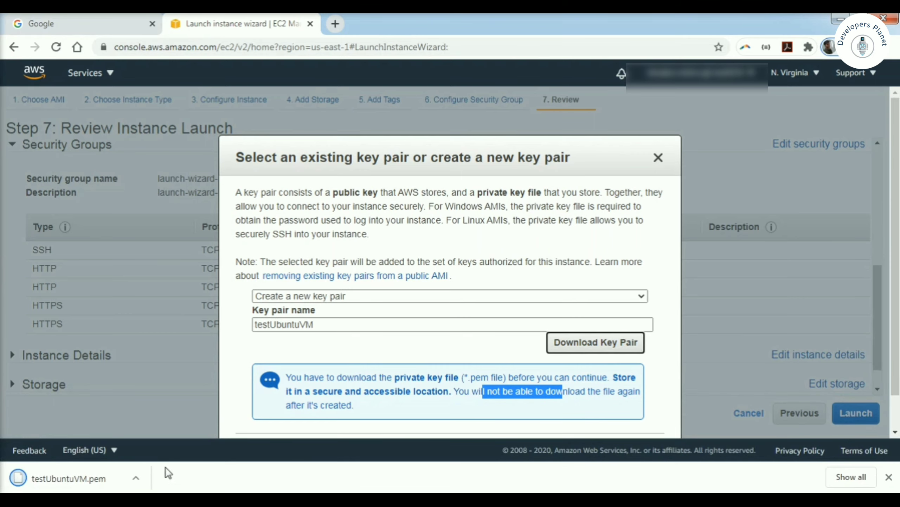
pyautogui.click(662, 368)
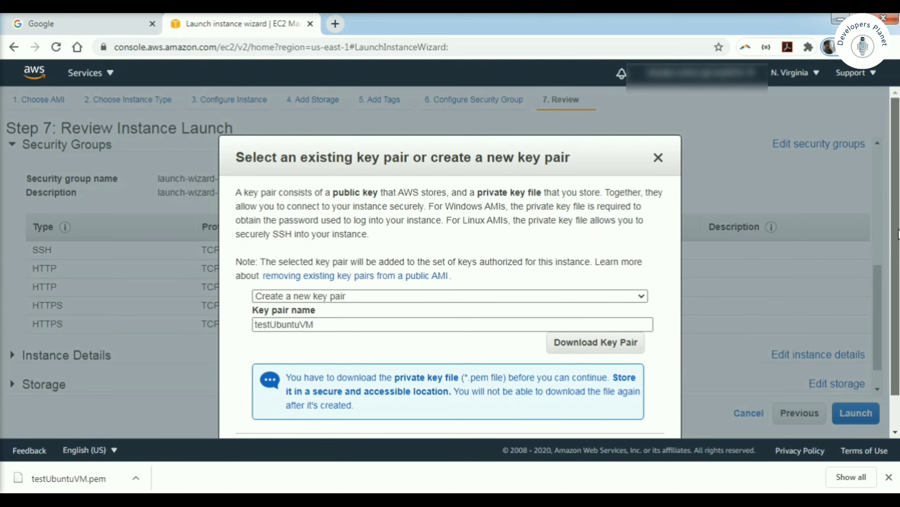
pyautogui.scroll(-1, 687, 404)
# Step: Launch the instance with the testUbuntuVM key pair and scroll through the Launch Status page
pyautogui.click(611, 412)
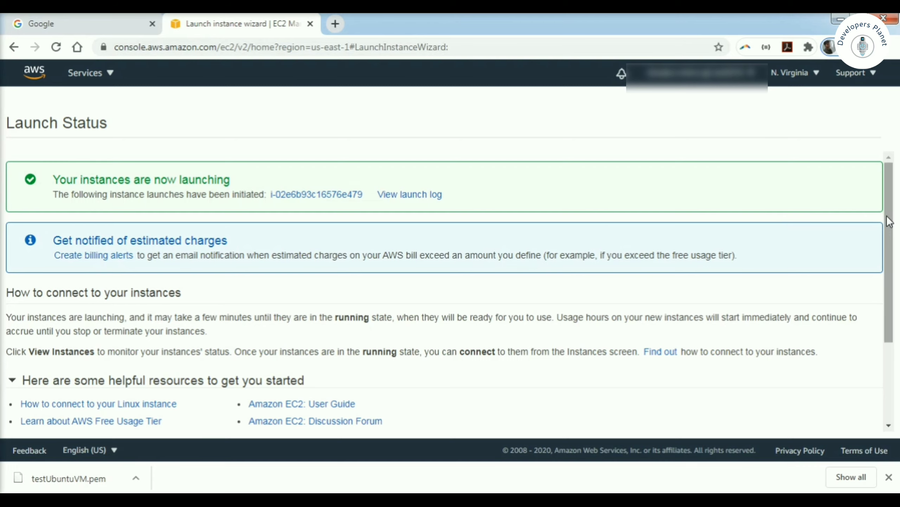
pyautogui.moveTo(887, 215); pyautogui.dragTo(887, 283)
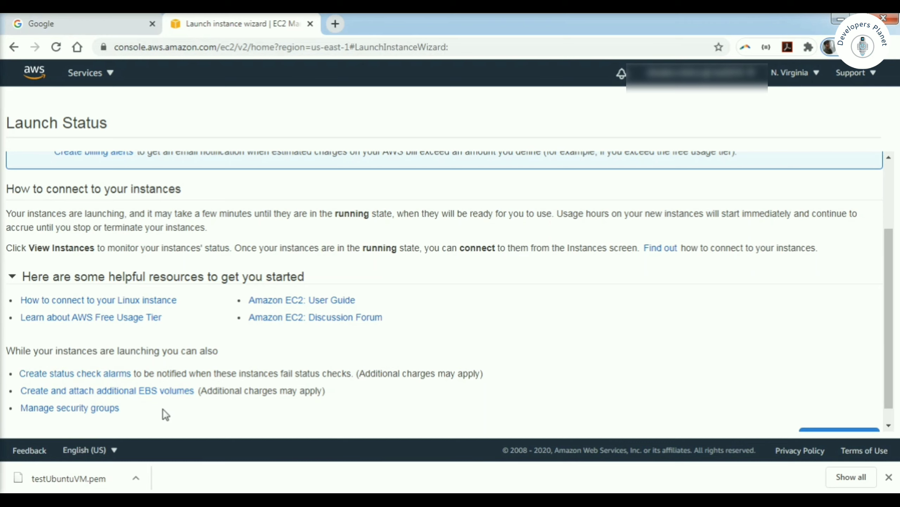
pyautogui.scroll(-1, 164, 410)
pyautogui.scroll(1, 163, 410)
pyautogui.scroll(-1, 163, 410)
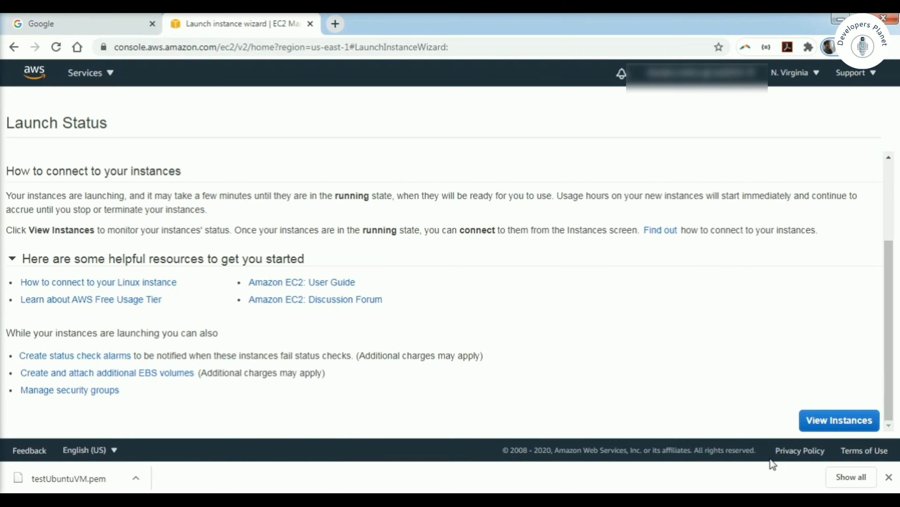
pyautogui.click(830, 424)
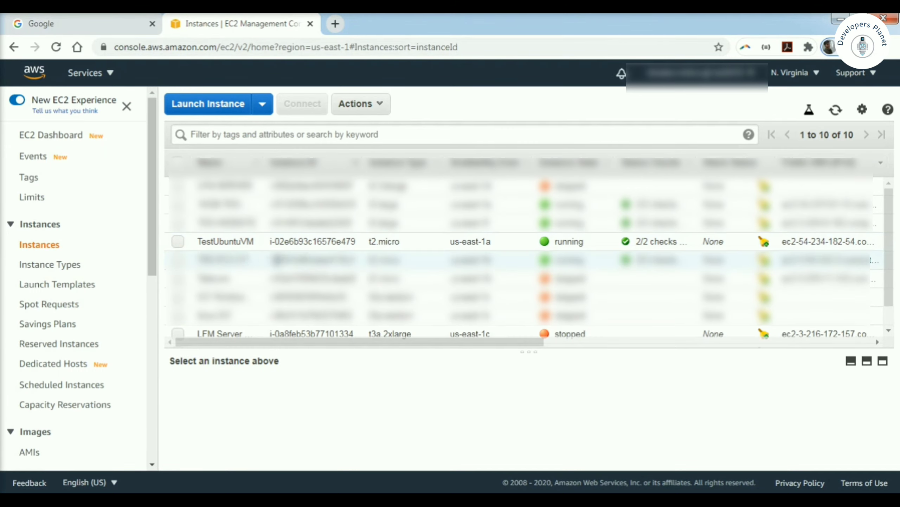
pyautogui.click(179, 242)
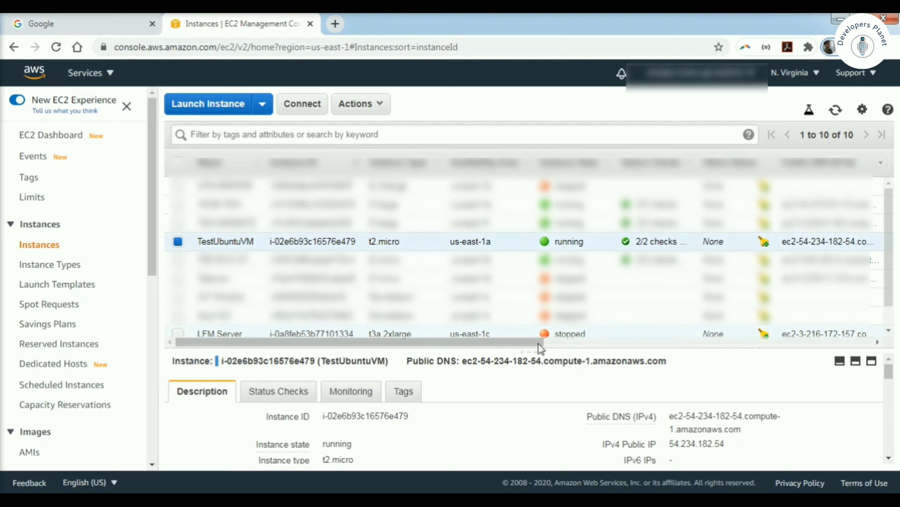
pyautogui.moveTo(528, 352); pyautogui.dragTo(528, 267)
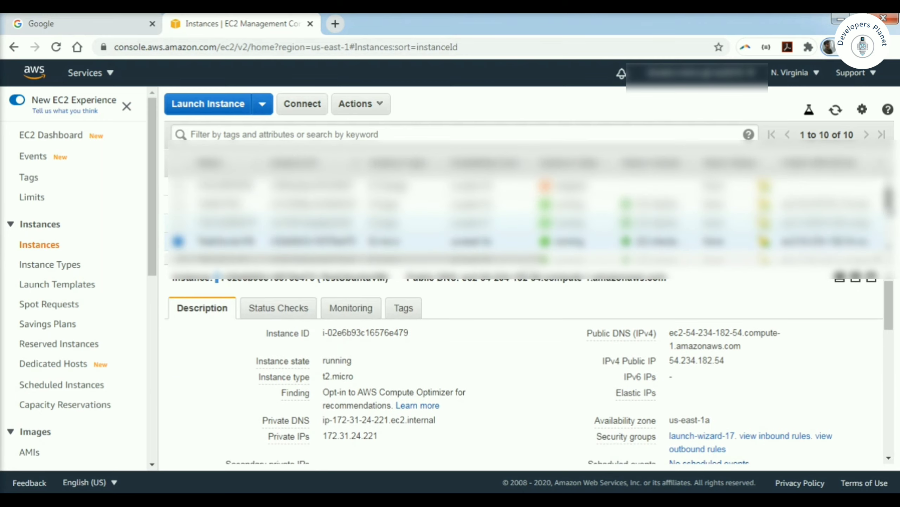
pyautogui.scroll(-2, 644, 264)
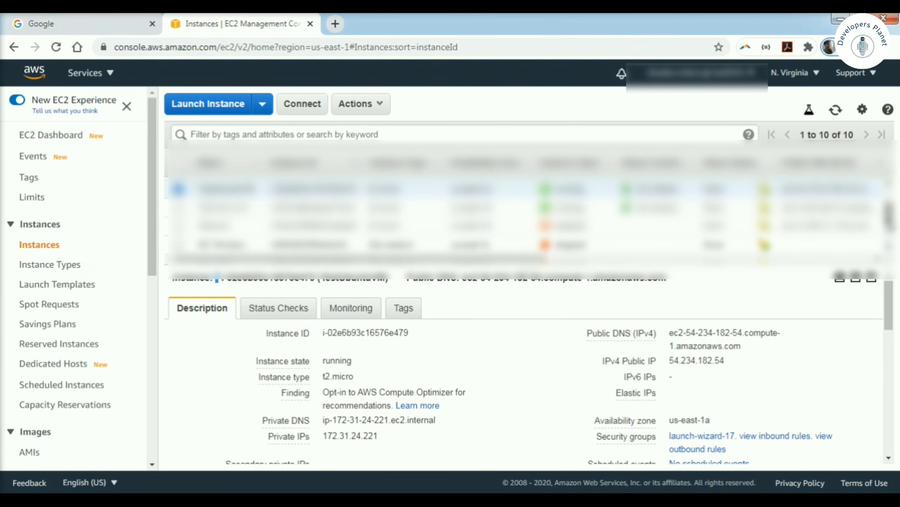
pyautogui.moveTo(528, 270); pyautogui.dragTo(522, 219)
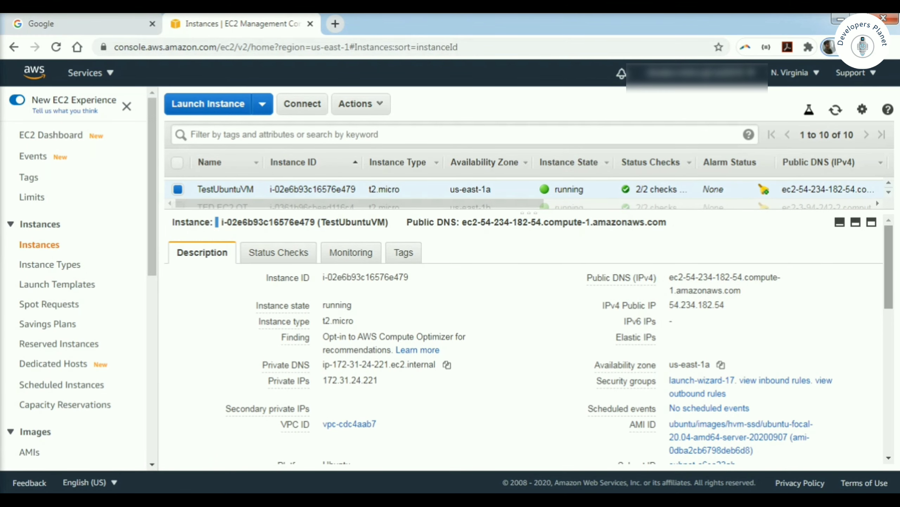
pyautogui.moveTo(893, 275); pyautogui.dragTo(893, 293)
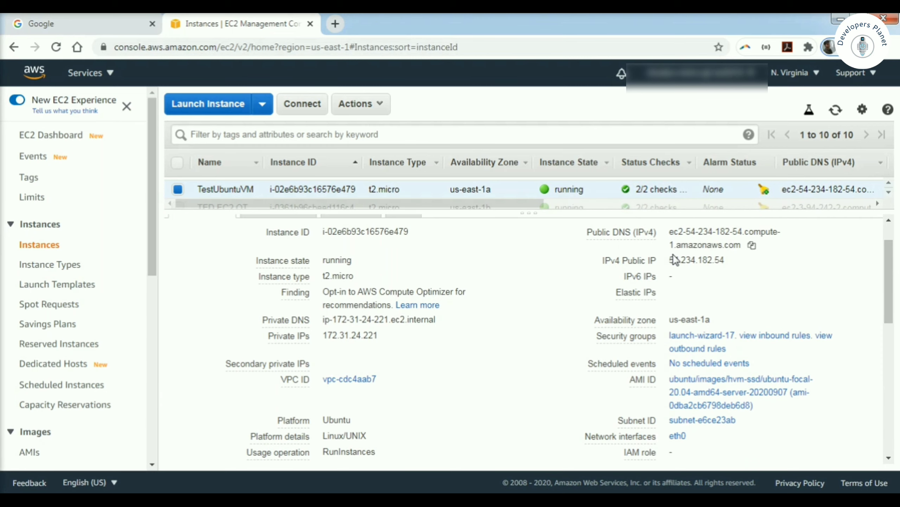
pyautogui.scroll(-4, 888, 287)
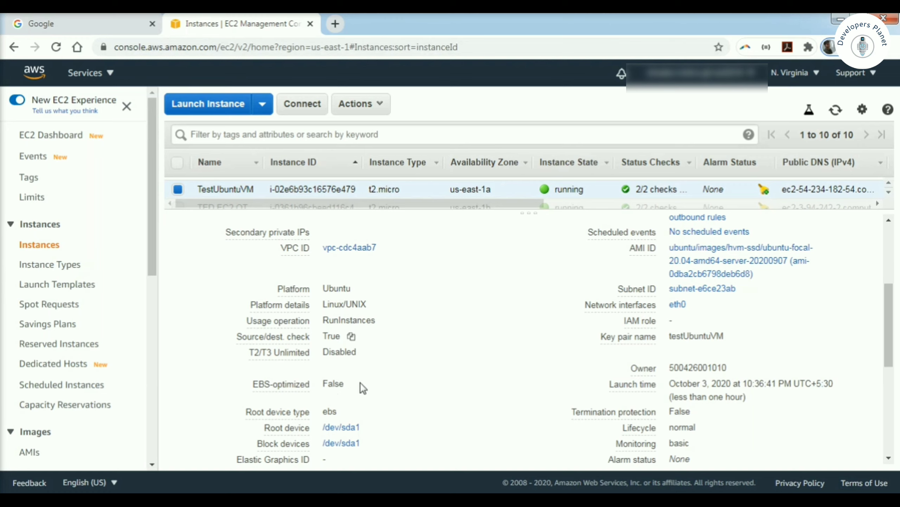
pyautogui.moveTo(892, 317); pyautogui.dragTo(897, 266)
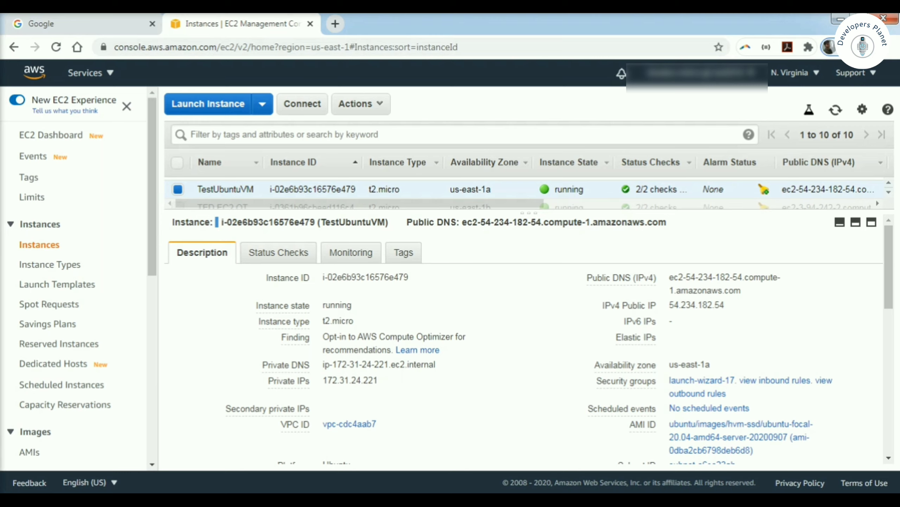
# Step: Copy the instance's public DNS and paste it as the Host Name in PuTTY
pyautogui.click(752, 292)
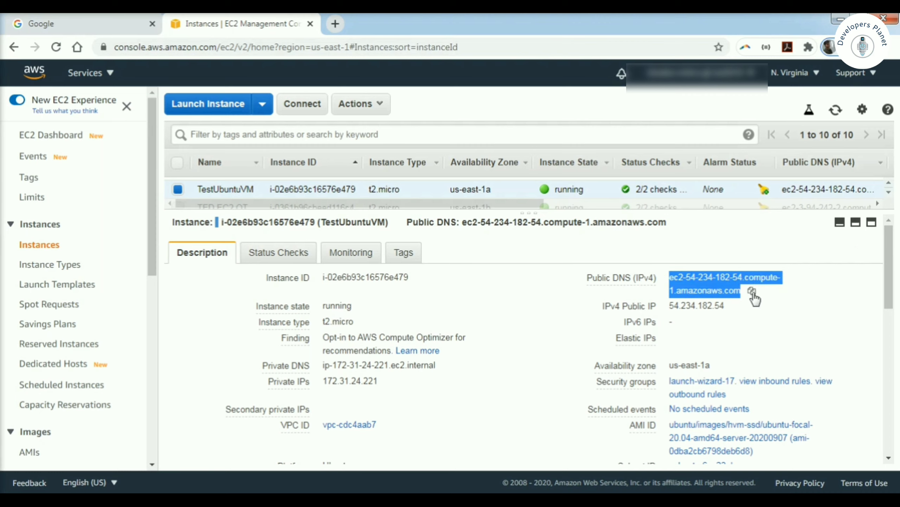
pyautogui.press('super')
pyautogui.write('putt')
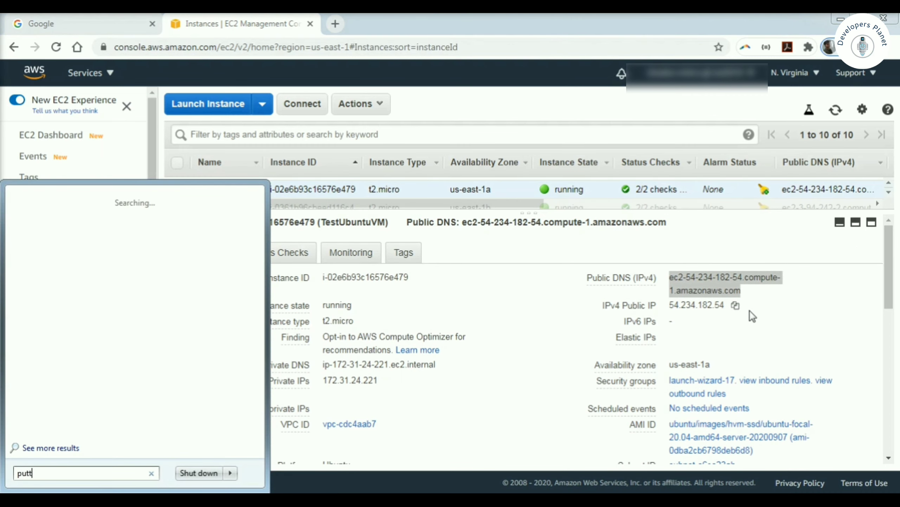
pyautogui.write('y')
pyautogui.press('Return')
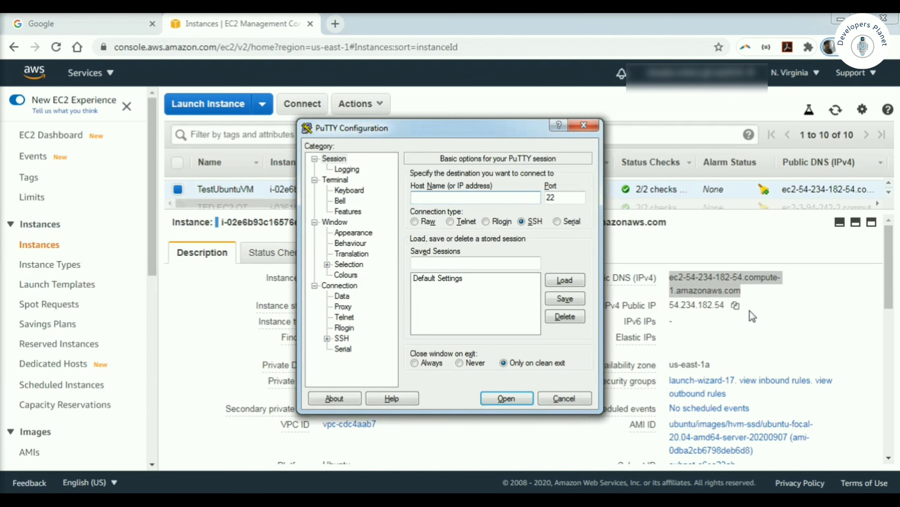
pyautogui.click(428, 201)
pyautogui.hotkey('ctrl', 'v')
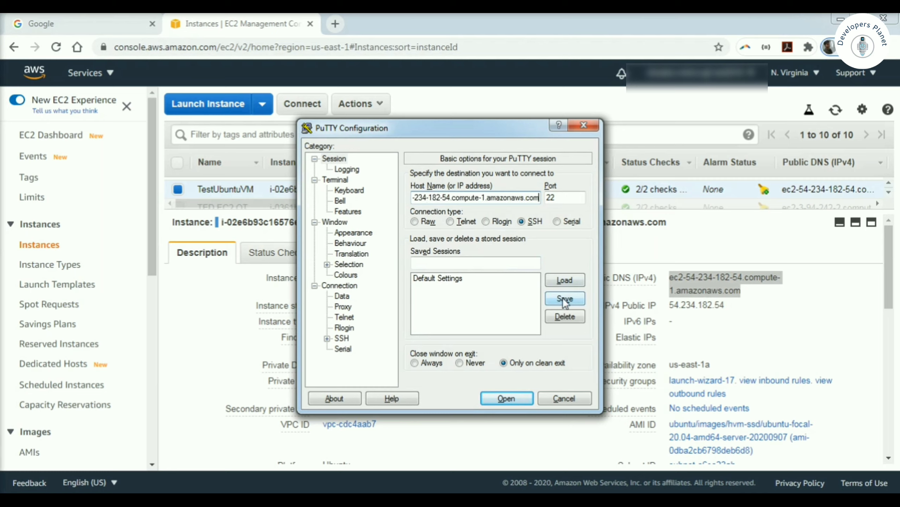
# Step: Save and reload the PuTTY session testUbuntuVM, then show the Connection > SSH > Auth settings
pyautogui.click(450, 264)
pyautogui.write('y')
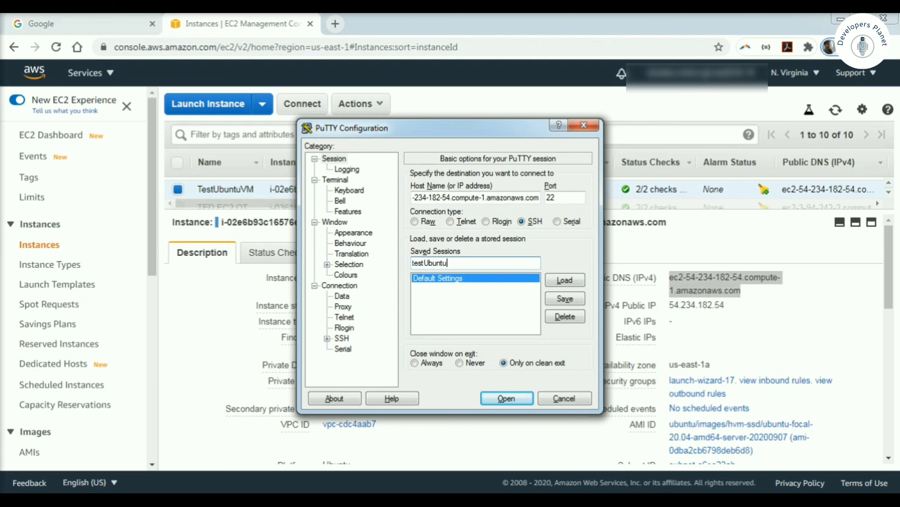
pyautogui.click(566, 299)
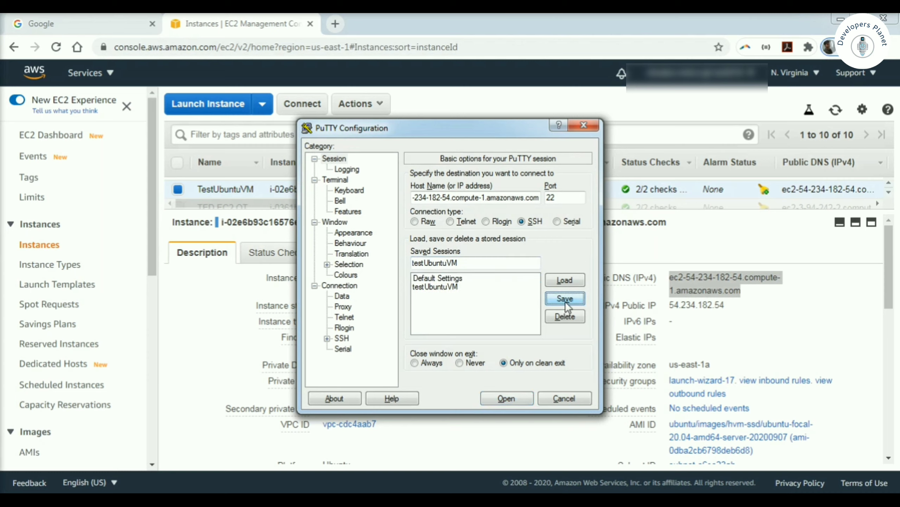
pyautogui.click(565, 282)
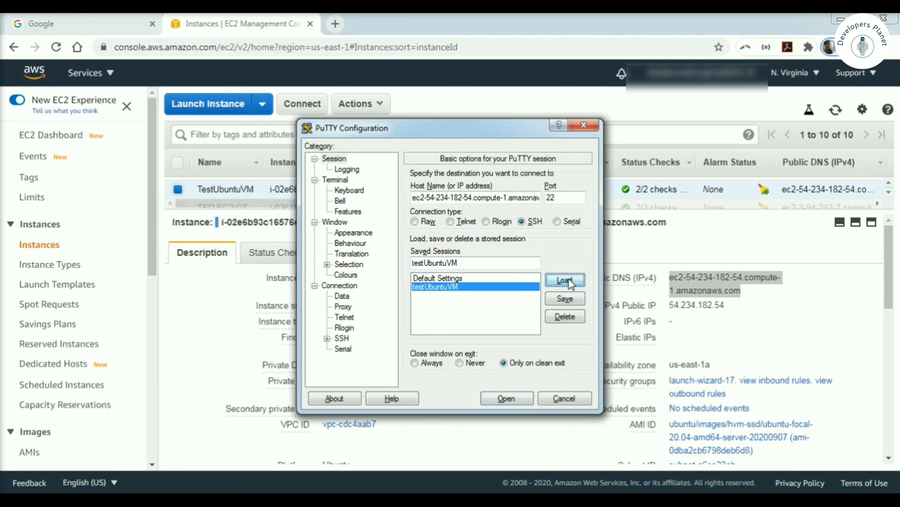
pyautogui.click(327, 338)
pyautogui.moveTo(394, 324); pyautogui.dragTo(394, 339)
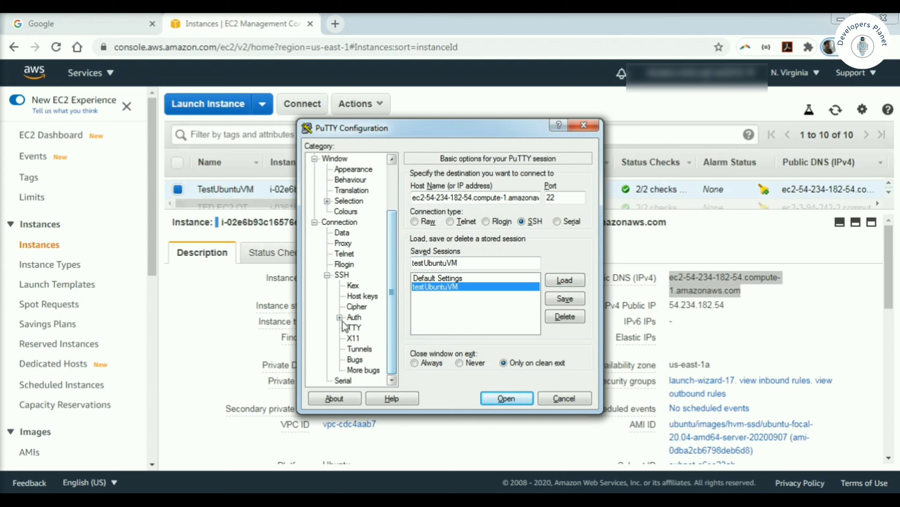
pyautogui.click(355, 318)
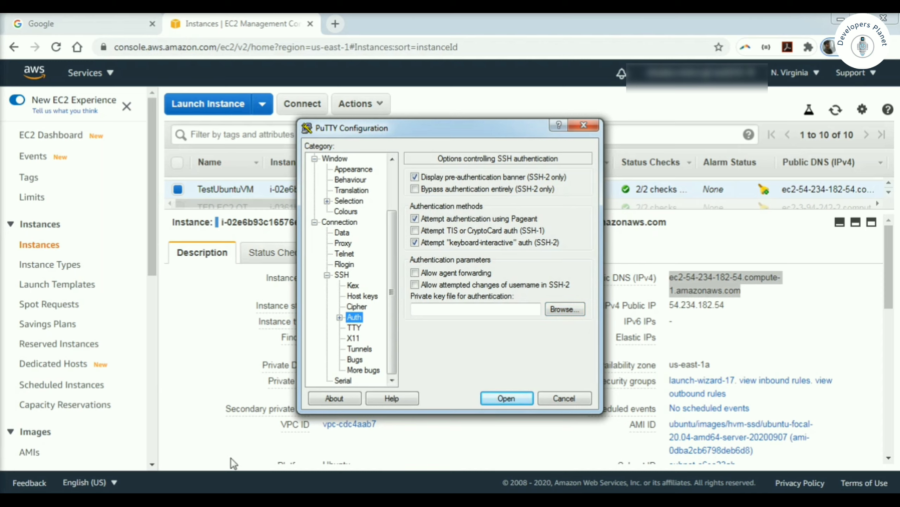
# Step: Launch PuTTYgen and import testUbuntuVM.pem from Downloads, showing All Files
pyautogui.press('super')
pyautogui.write('putty')
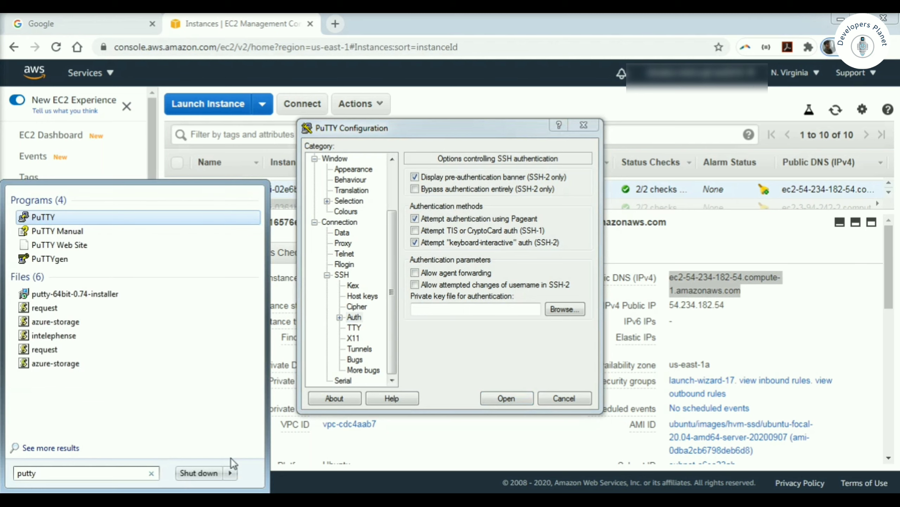
pyautogui.write('gen')
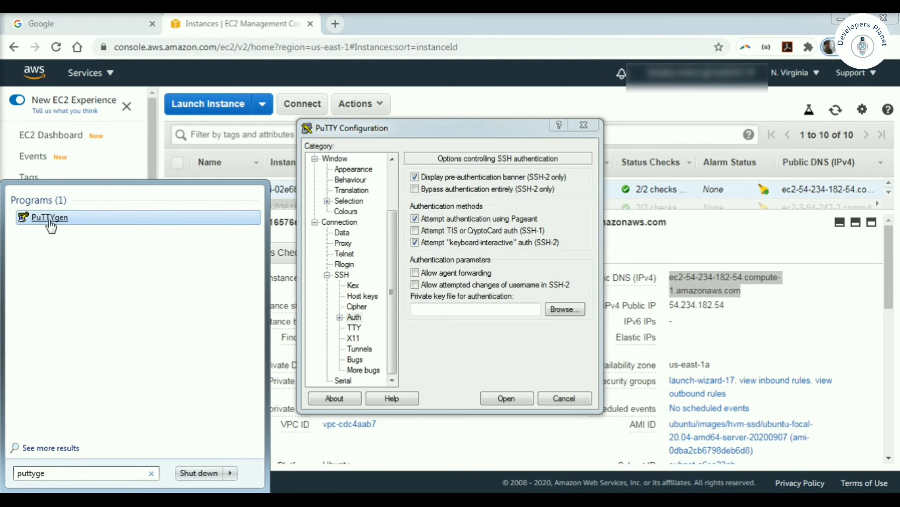
pyautogui.click(49, 223)
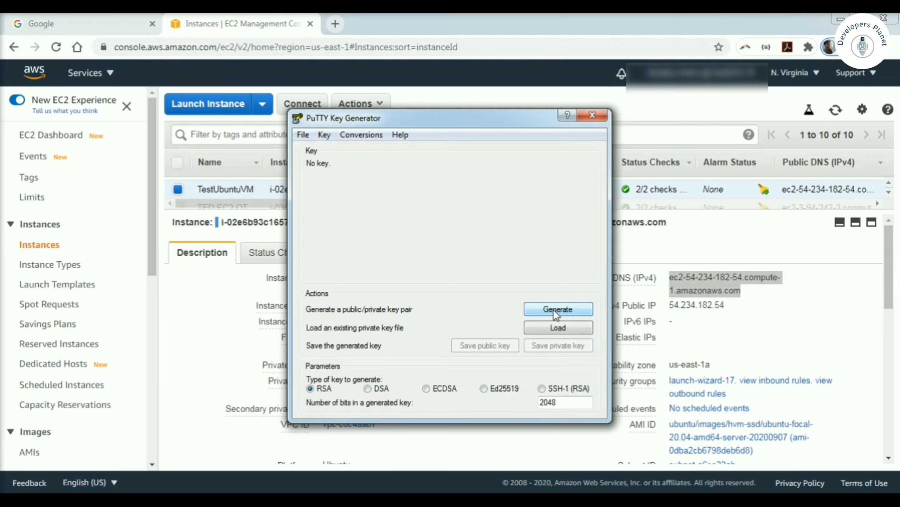
pyautogui.click(563, 327)
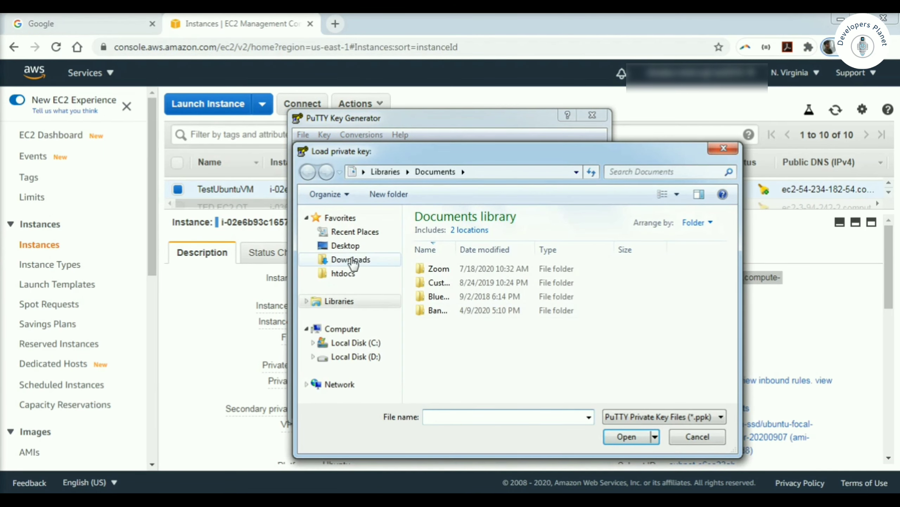
pyautogui.click(347, 261)
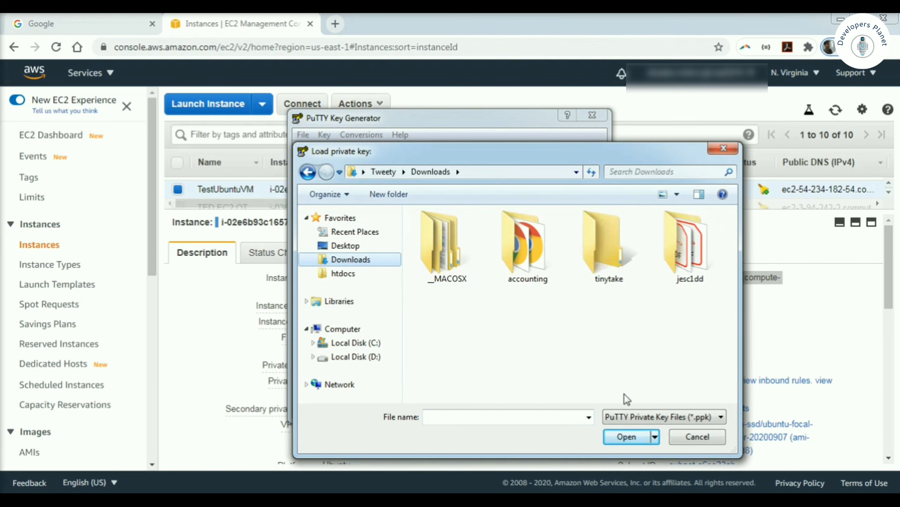
pyautogui.click(632, 415)
pyautogui.click(630, 439)
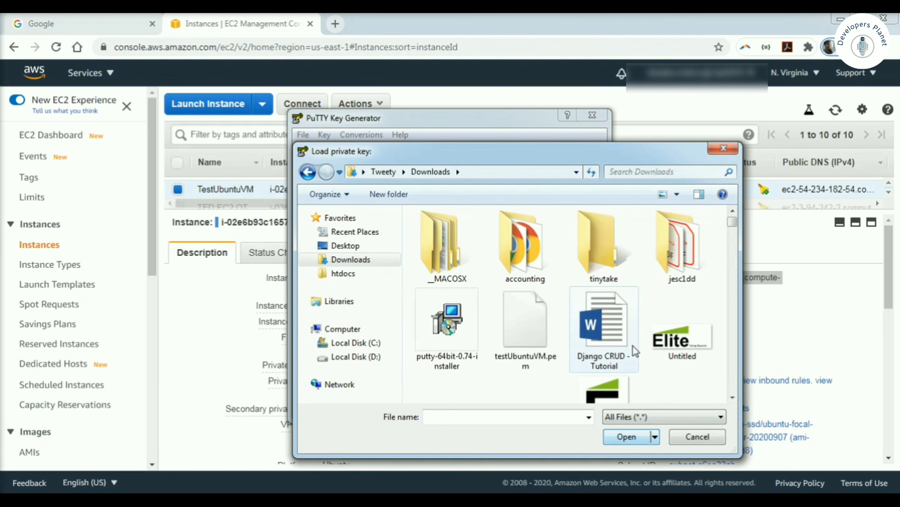
pyautogui.doubleClick(525, 329)
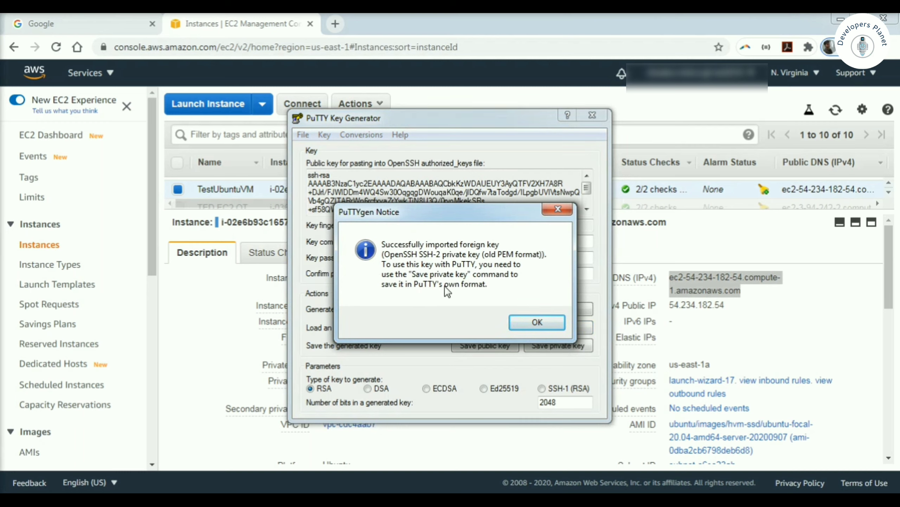
pyautogui.click(526, 321)
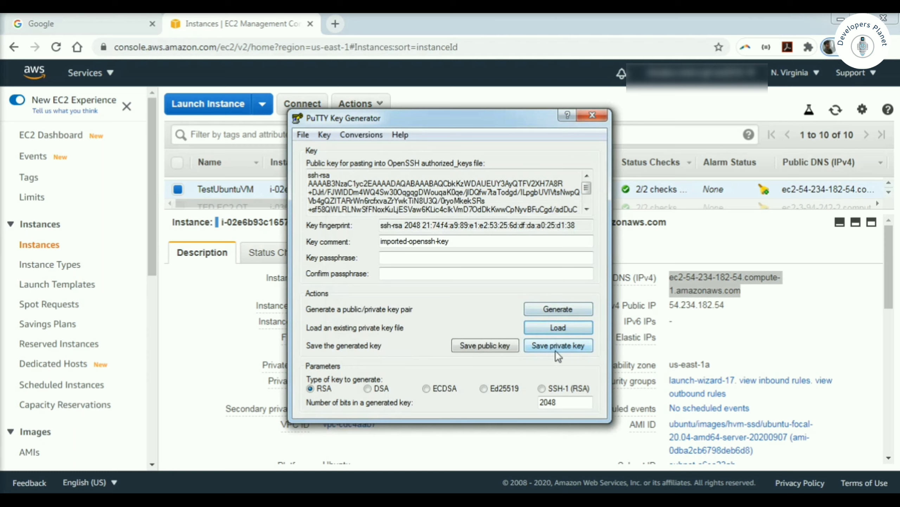
# Step: Protect the key with a passphrase and save it as testUbuntuVM.ppk on the Desktop
pyautogui.click(390, 258)
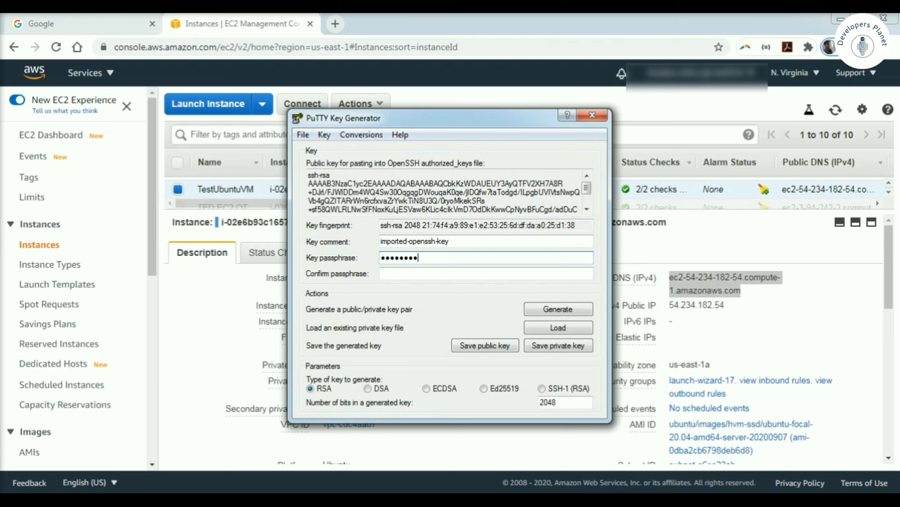
pyautogui.click(409, 276)
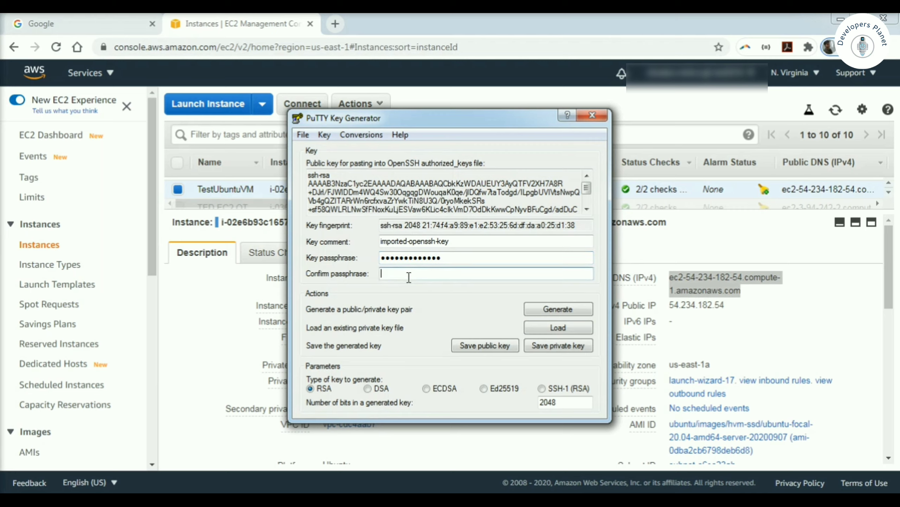
pyautogui.write('•••')
pyautogui.click(564, 345)
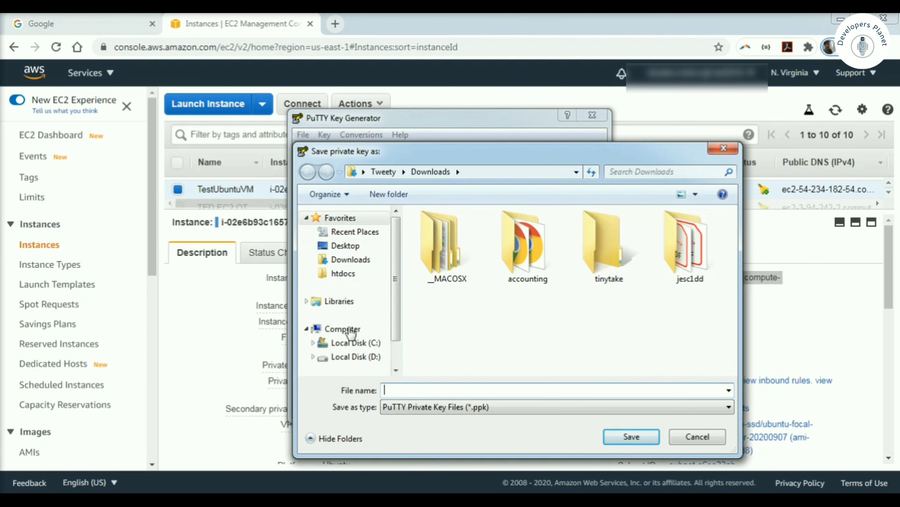
pyautogui.click(344, 245)
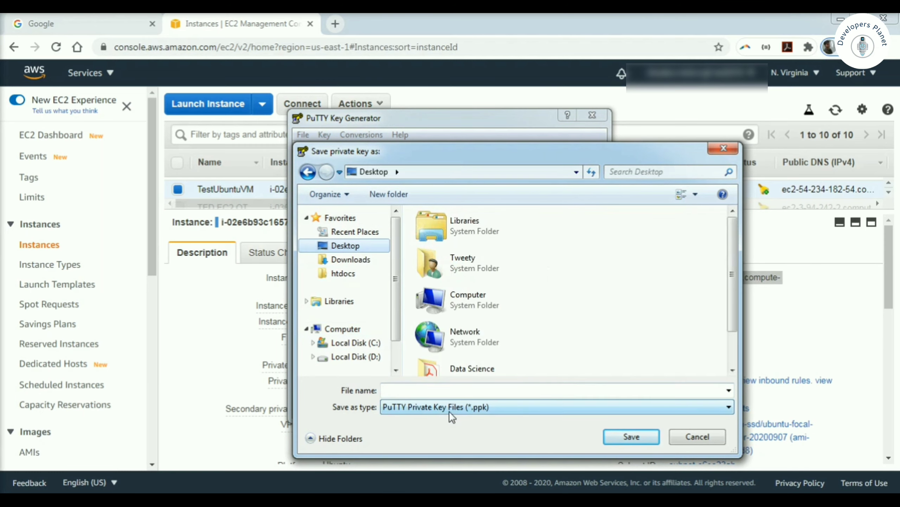
pyautogui.write('test')
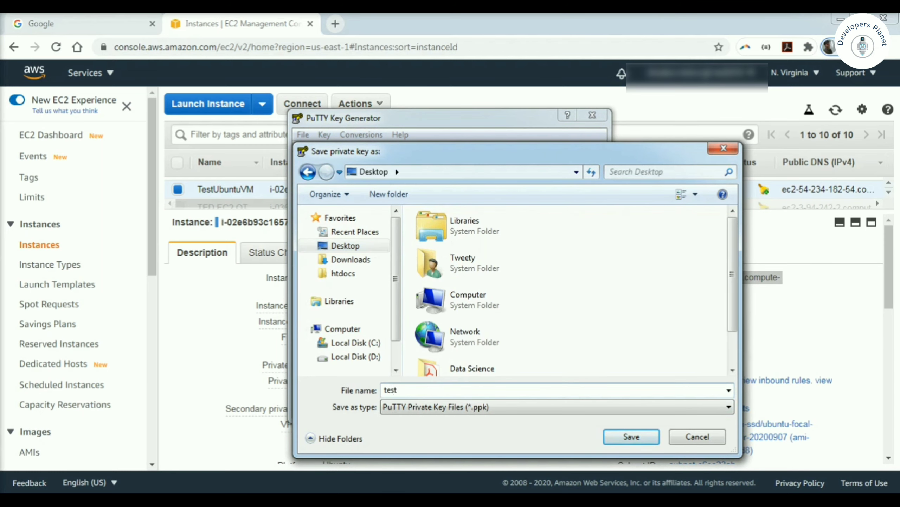
pyautogui.write('UbuntuVM')
pyautogui.click(626, 437)
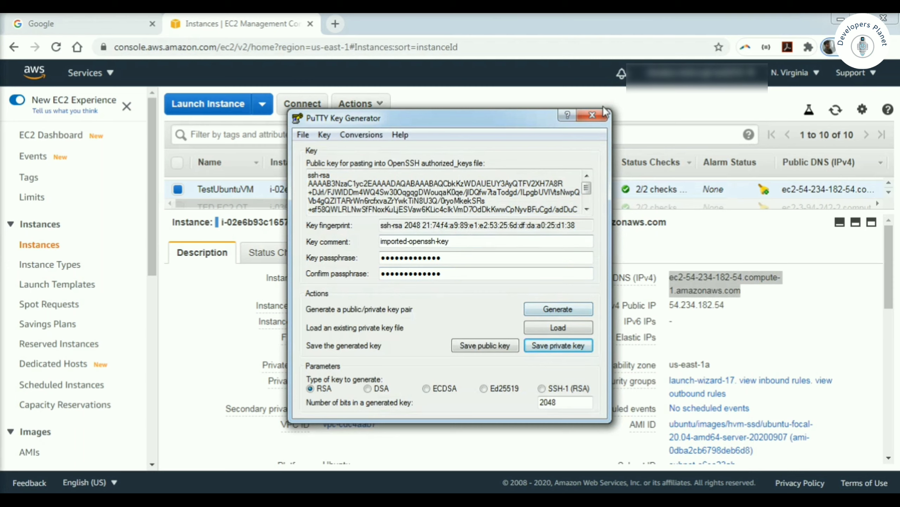
# Step: Close PuTTYgen and set the Desktop testUbuntuVM.ppk as PuTTY's SSH authentication key
pyautogui.click(593, 115)
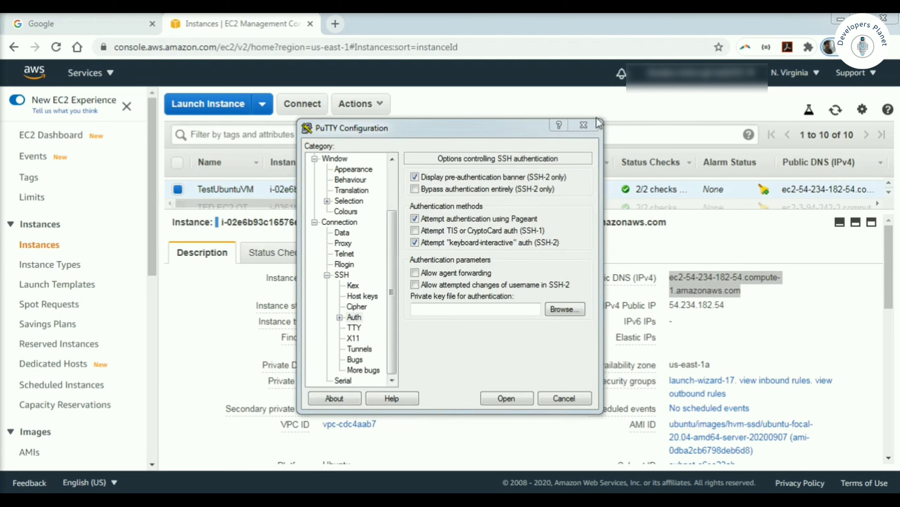
pyautogui.click(559, 313)
pyautogui.click(354, 242)
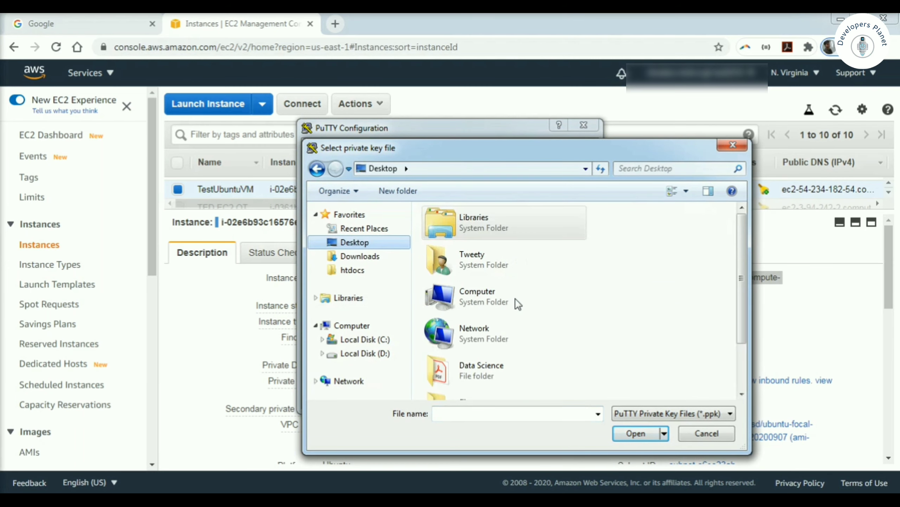
pyautogui.scroll(-3, 747, 327)
pyautogui.doubleClick(476, 387)
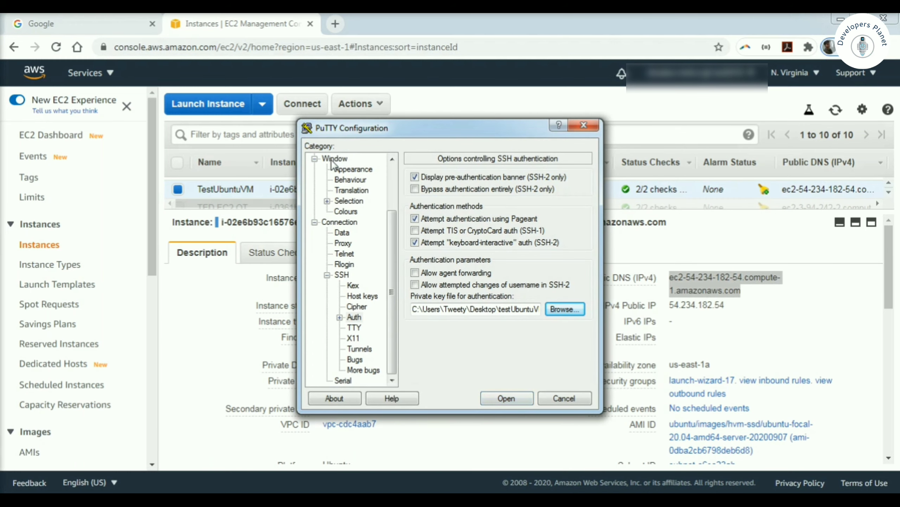
# Step: Save the settings into the testUbuntuVM session and open the SSH connection
pyautogui.click(391, 170)
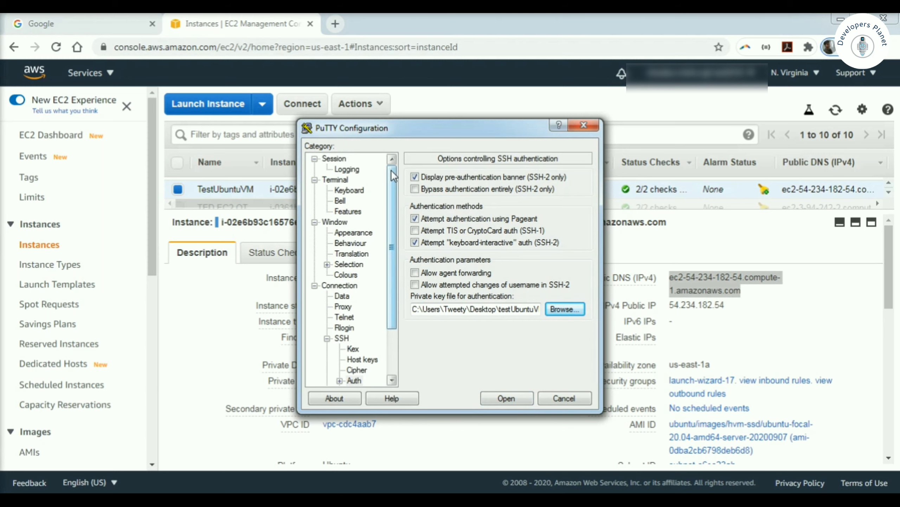
pyautogui.click(334, 159)
pyautogui.click(567, 302)
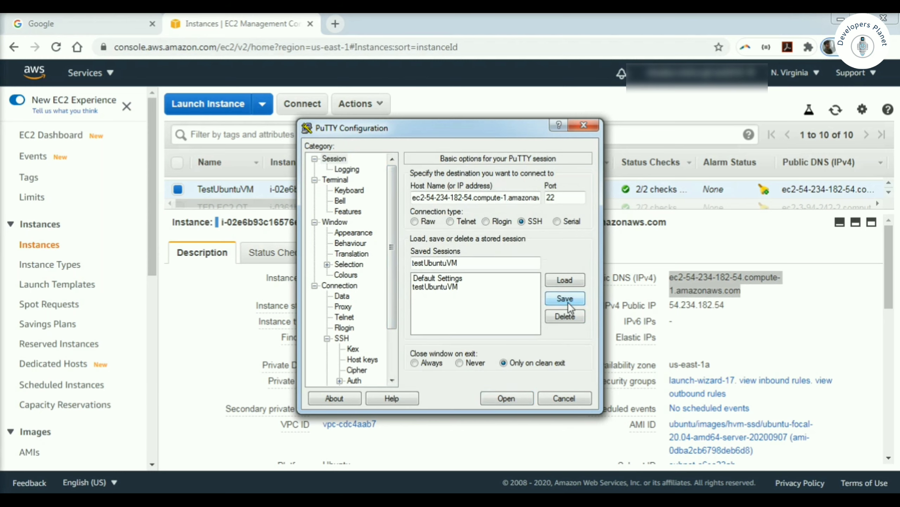
pyautogui.click(443, 287)
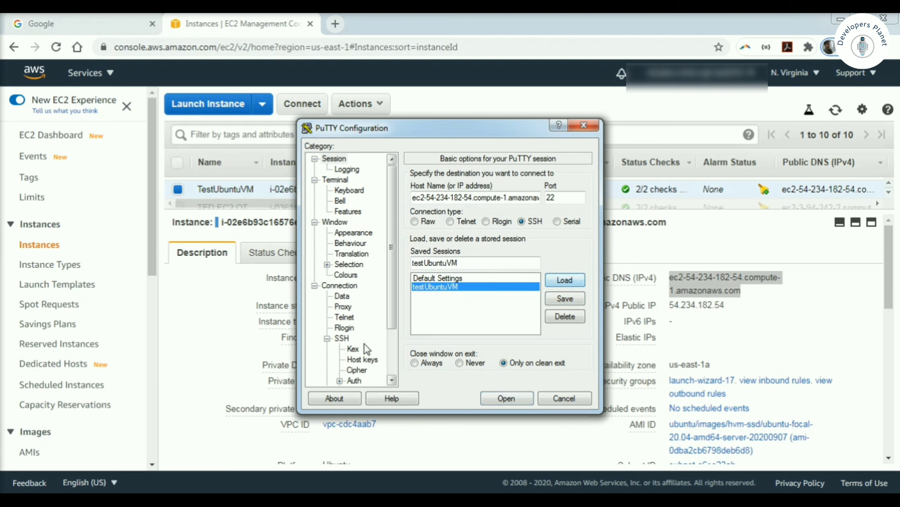
pyautogui.click(355, 379)
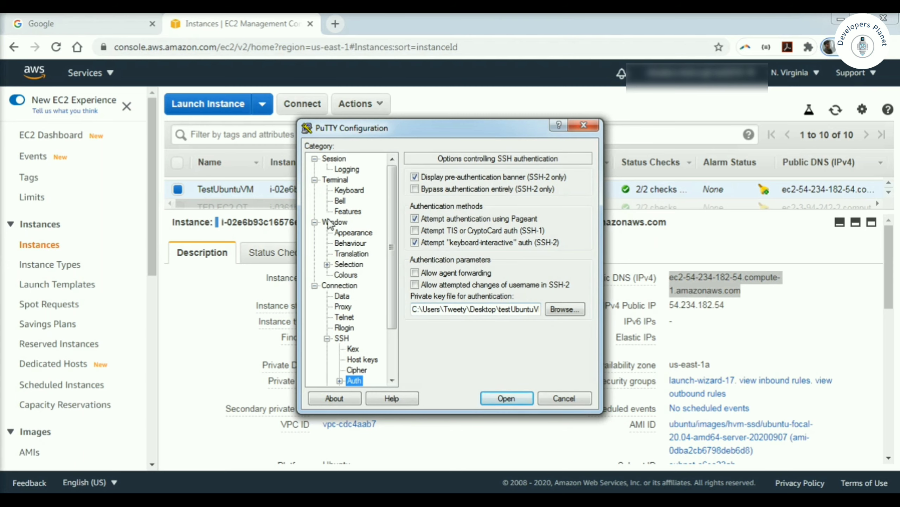
pyautogui.click(334, 158)
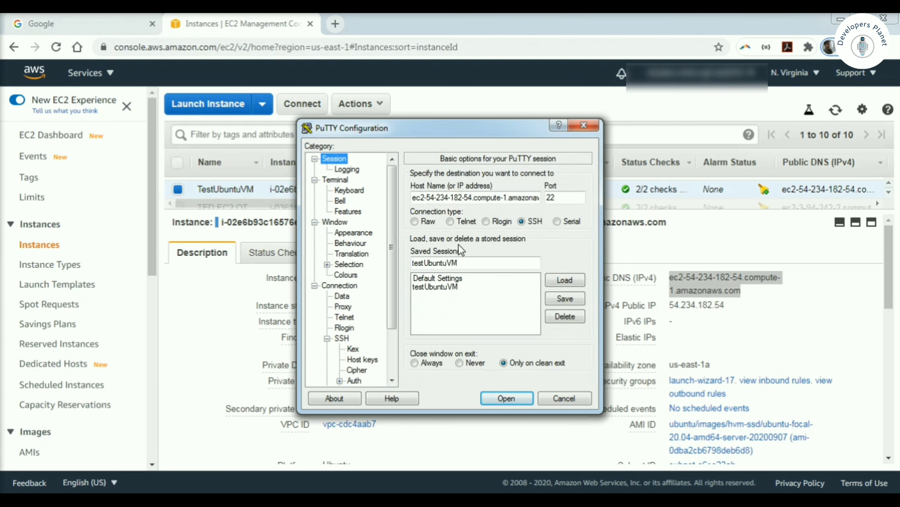
pyautogui.click(571, 281)
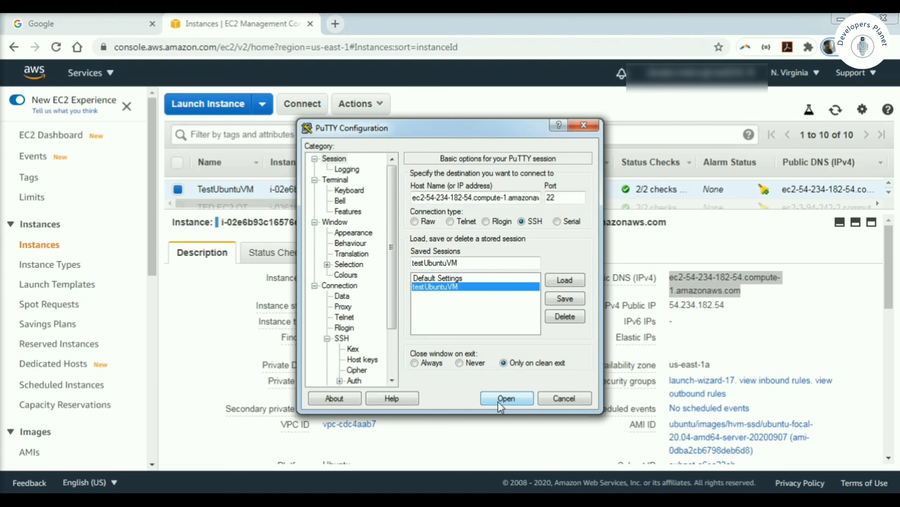
pyautogui.click(506, 398)
# Step: Log in as ubuntu and enter the key passphrase
pyautogui.write('ubuntu')
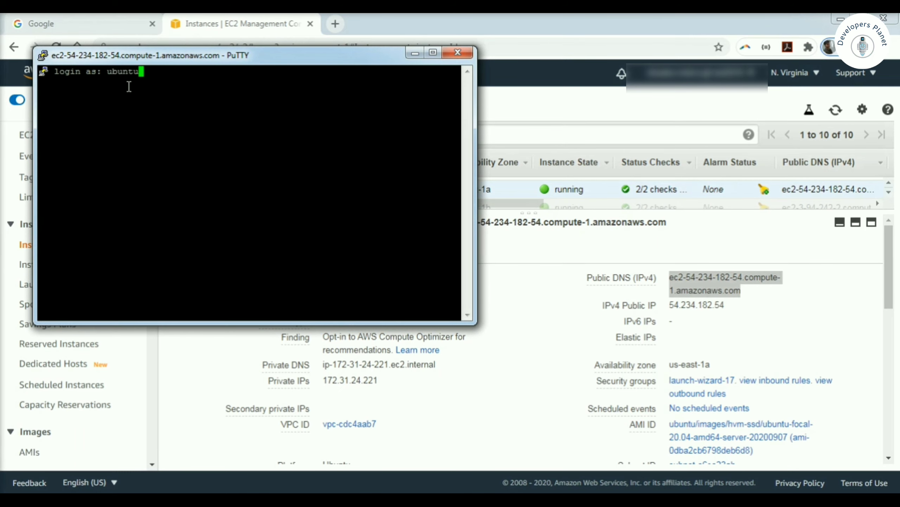
pyautogui.press('Return')
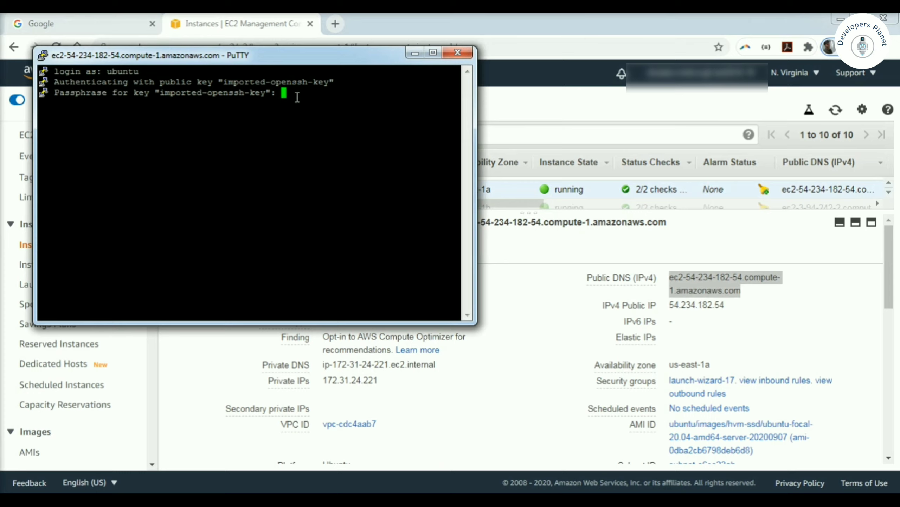
pyautogui.press('Return')
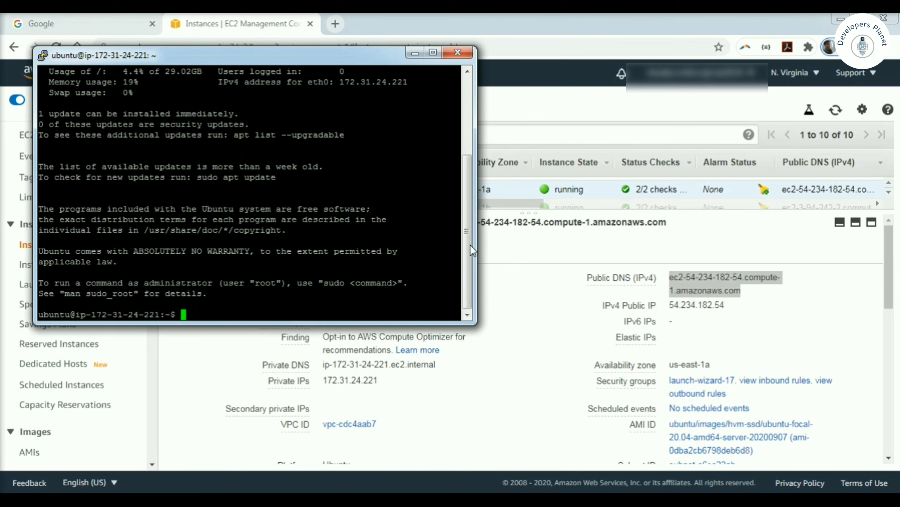
# Step: Run lsb_release -a to confirm Ubuntu 20.04.1 LTS, then minimize the terminal
pyautogui.moveTo(470, 249); pyautogui.dragTo(473, 172)
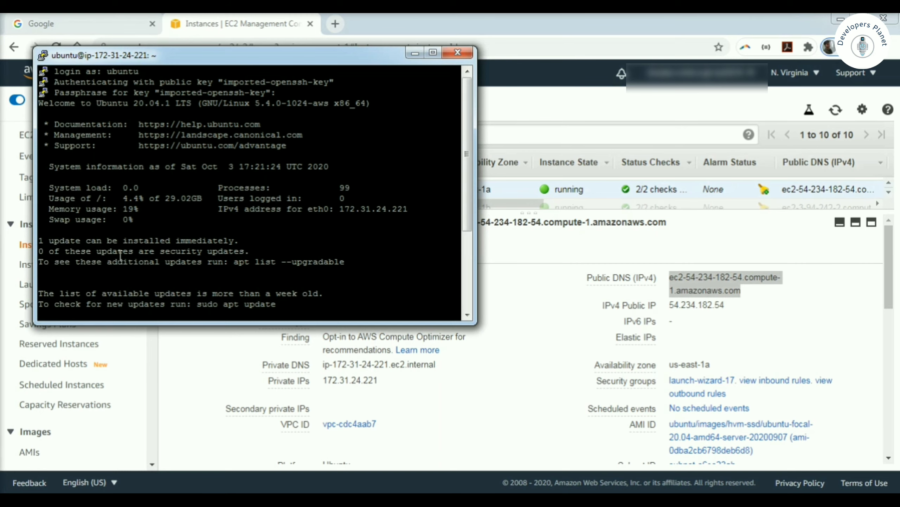
pyautogui.moveTo(466, 181); pyautogui.dragTo(466, 260)
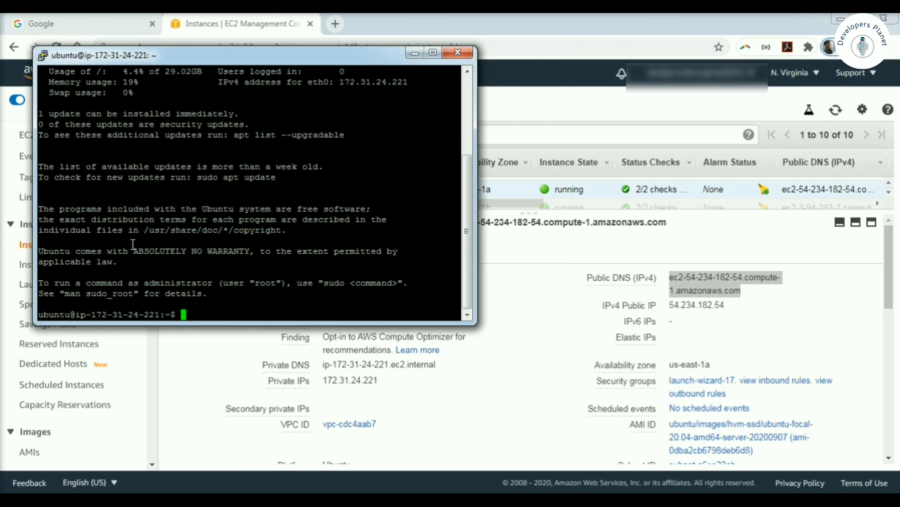
pyautogui.write('lsb_release -a')
pyautogui.press('Return')
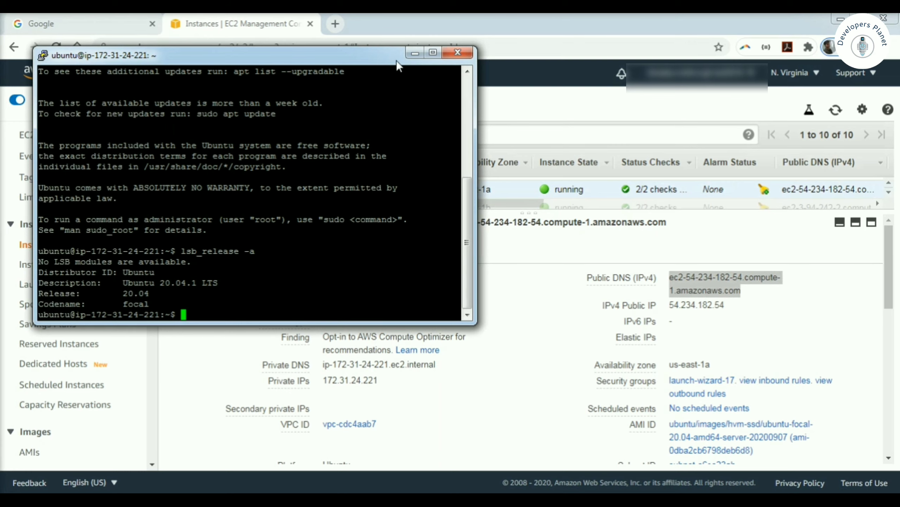
pyautogui.click(414, 53)
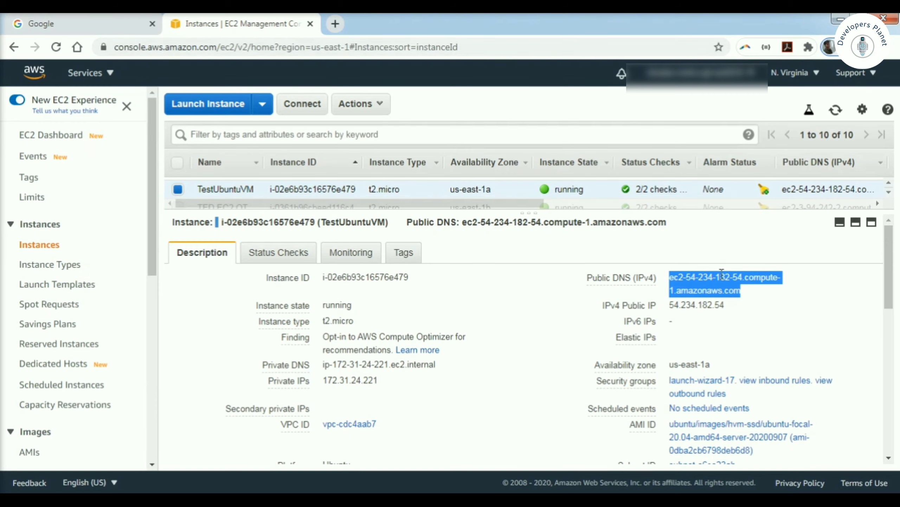
# Step: Check TestUbuntuVM's passed status checks, its monitoring graphs, and its Name = TestUbuntuVM tag
pyautogui.click(277, 256)
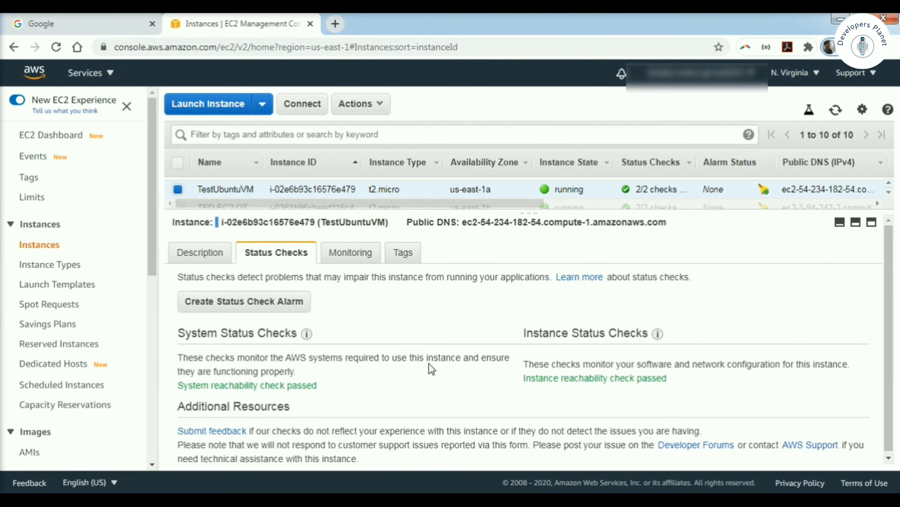
pyautogui.click(340, 258)
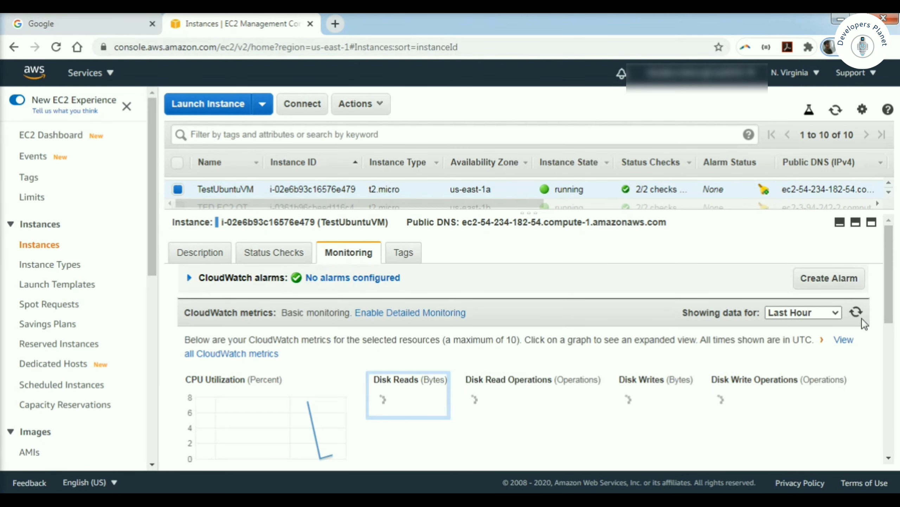
pyautogui.scroll(-5, 864, 323)
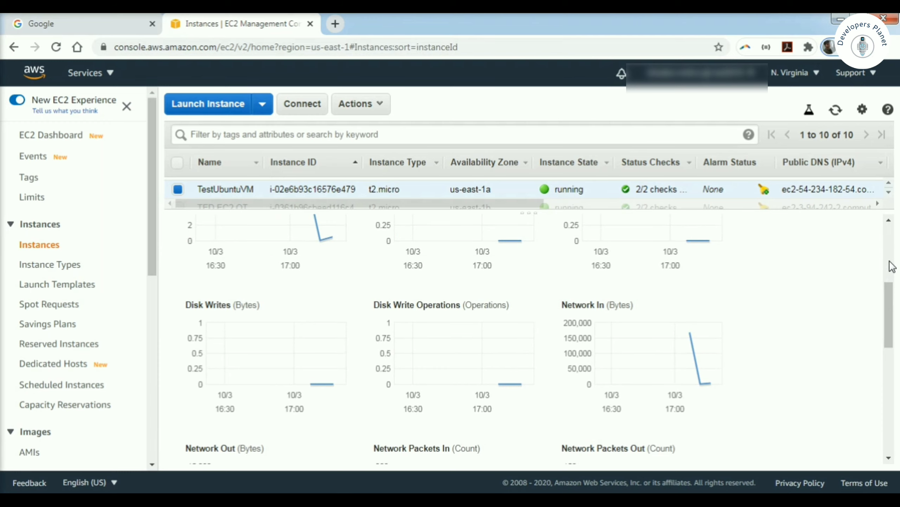
pyautogui.scroll(5, 891, 266)
pyautogui.scroll(-3, 863, 299)
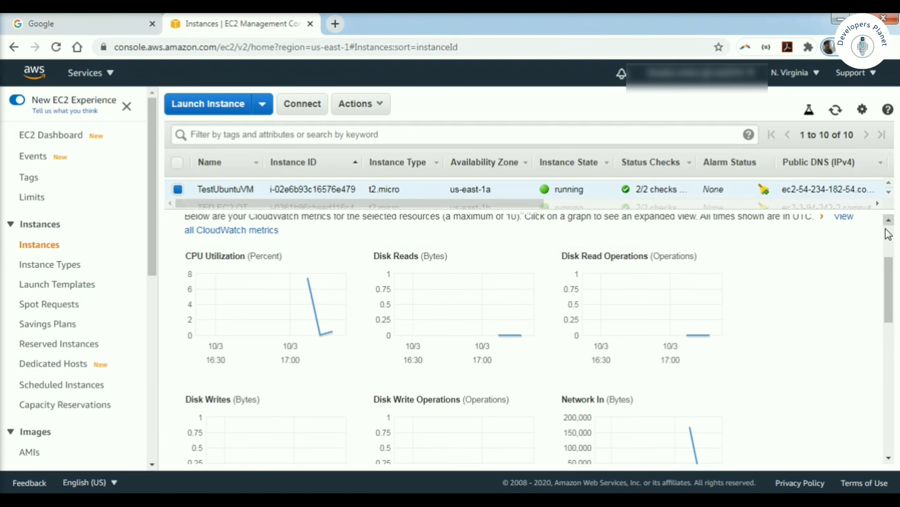
pyautogui.scroll(3, 889, 234)
pyautogui.click(400, 253)
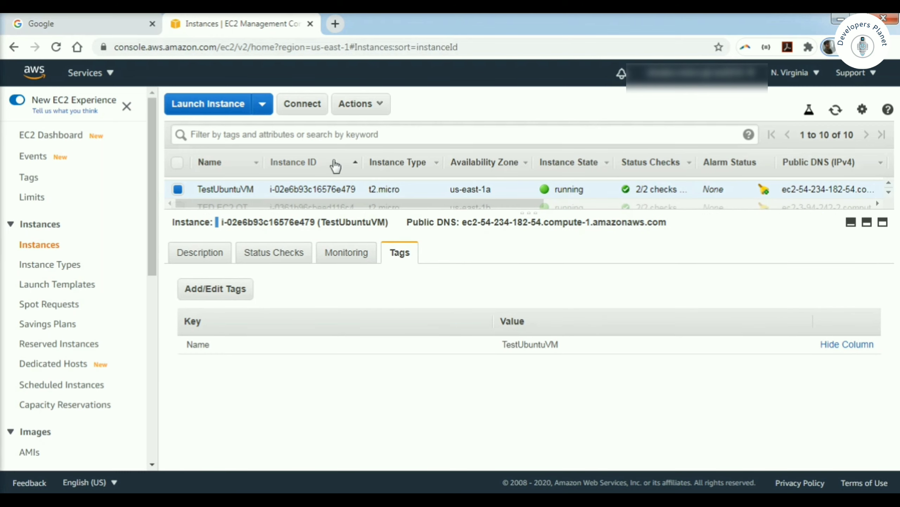
pyautogui.click(358, 106)
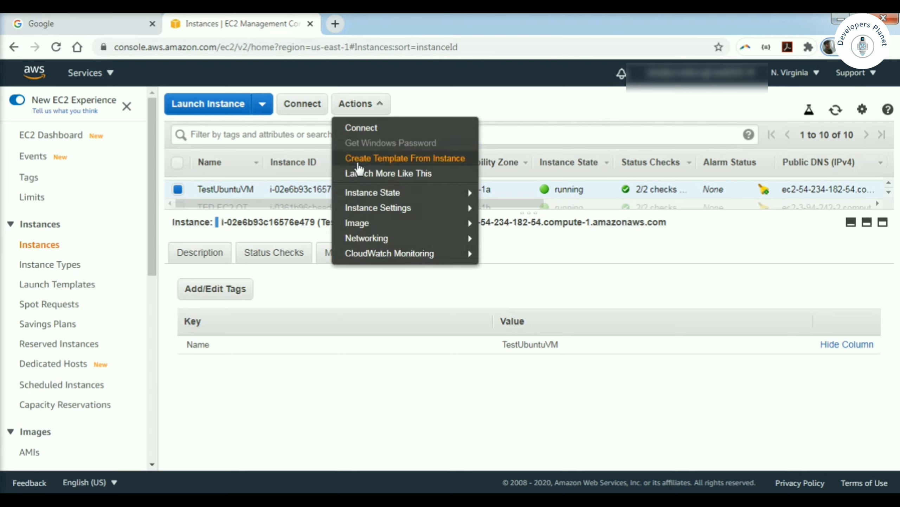
# Step: Stop TestUbuntuVM via Instance State > Stop and close the resulting PuTTY connection error
pyautogui.moveTo(392, 198)
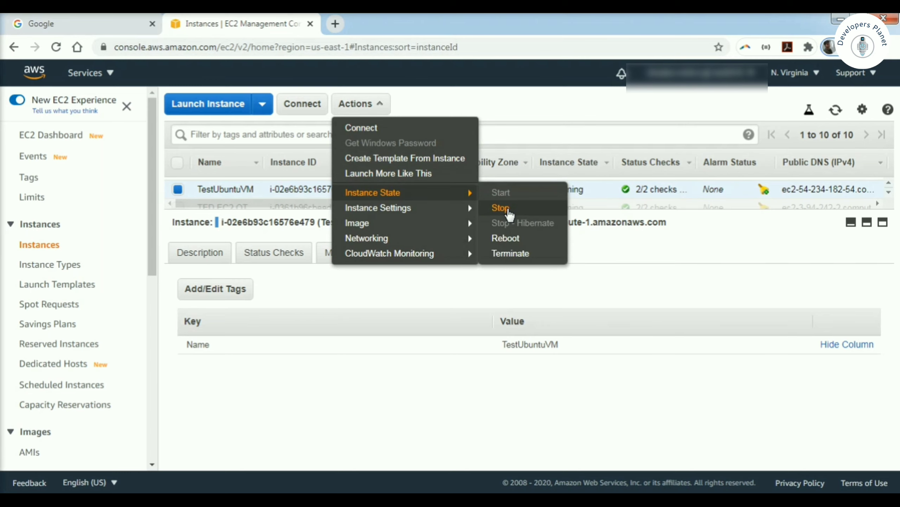
pyautogui.click(500, 208)
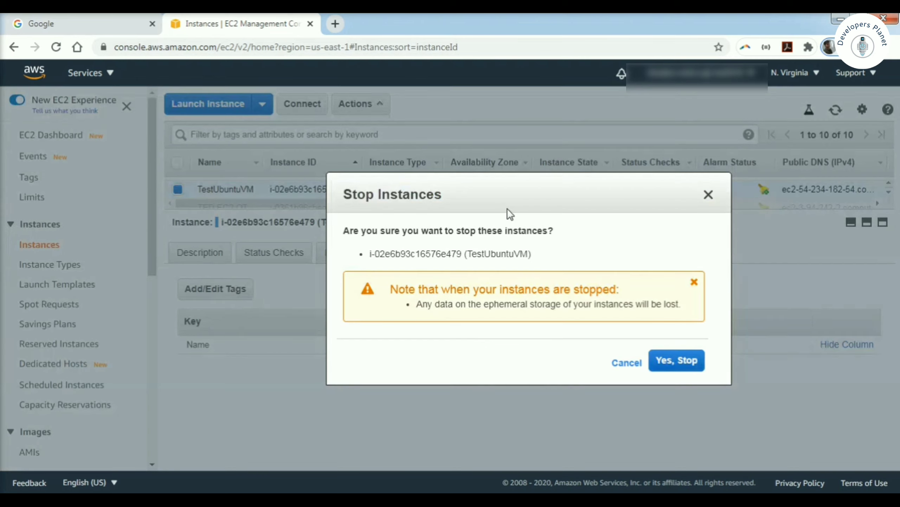
pyautogui.click(675, 363)
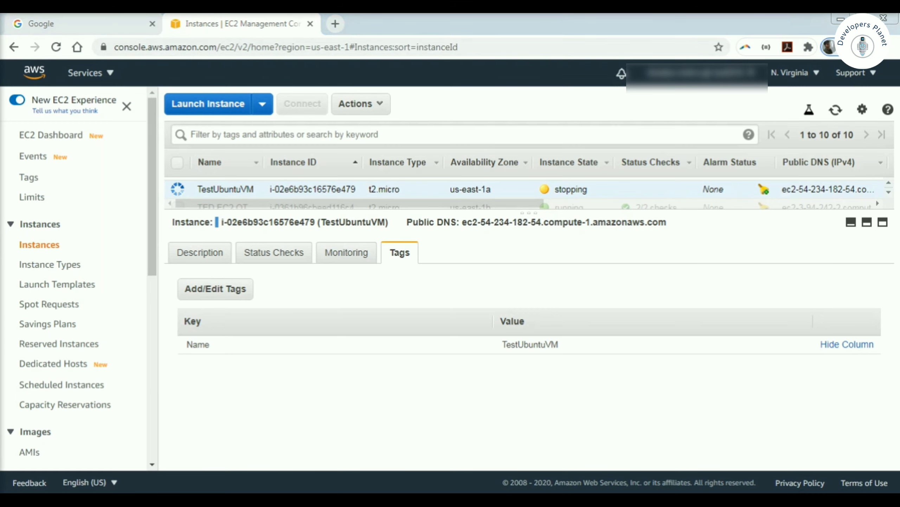
pyautogui.click(548, 307)
pyautogui.click(550, 313)
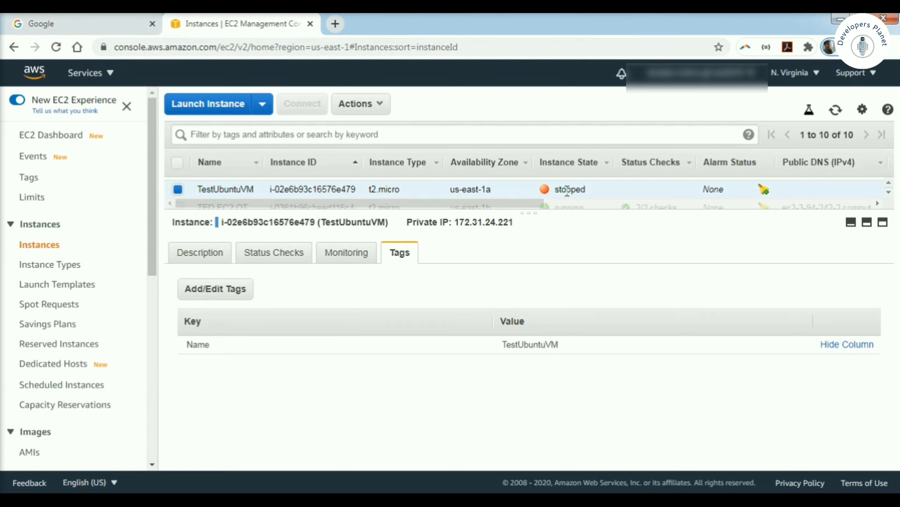